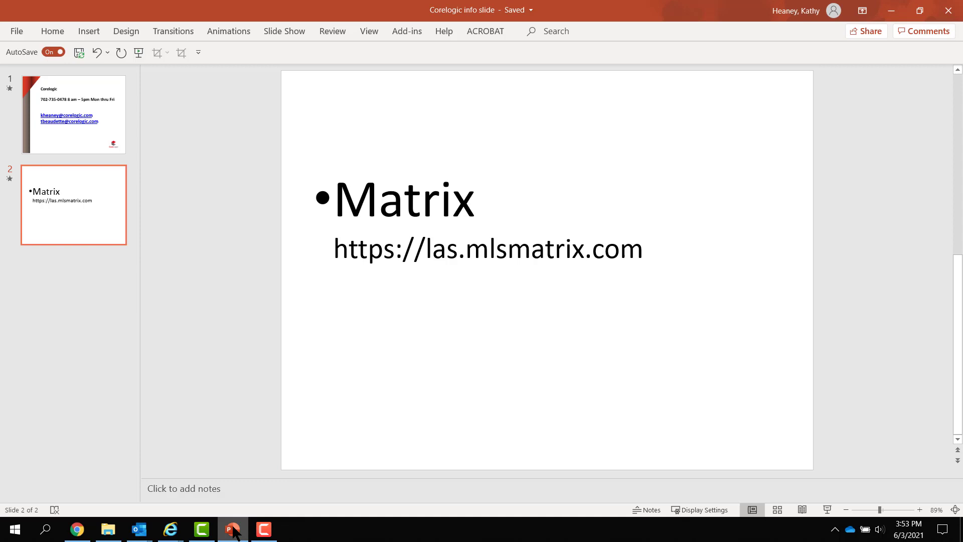
Leave the Matrix web address slide and bring up Chrome from the taskbar.
mouse_move(234, 531)
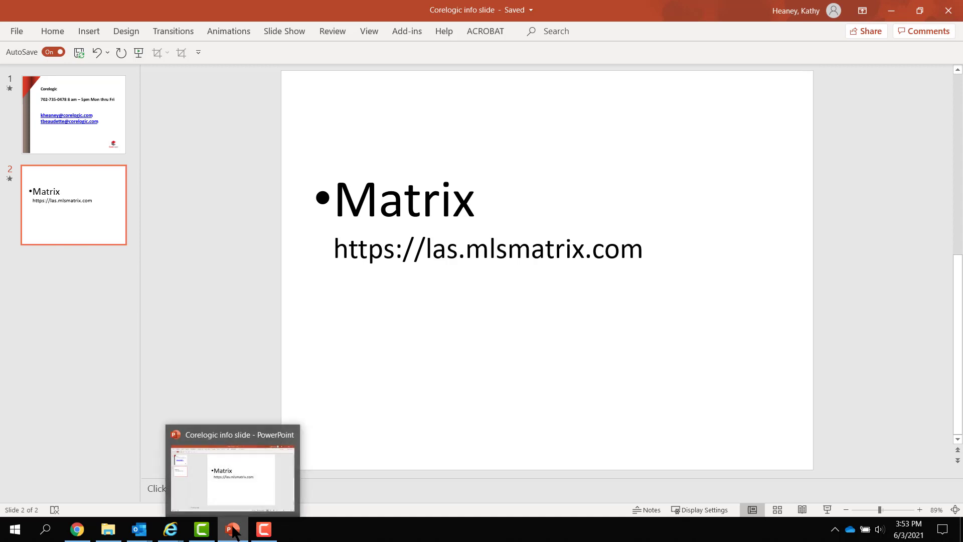
On the LVR login page, enter the member's username and move to the password field.
left_click(78, 531)
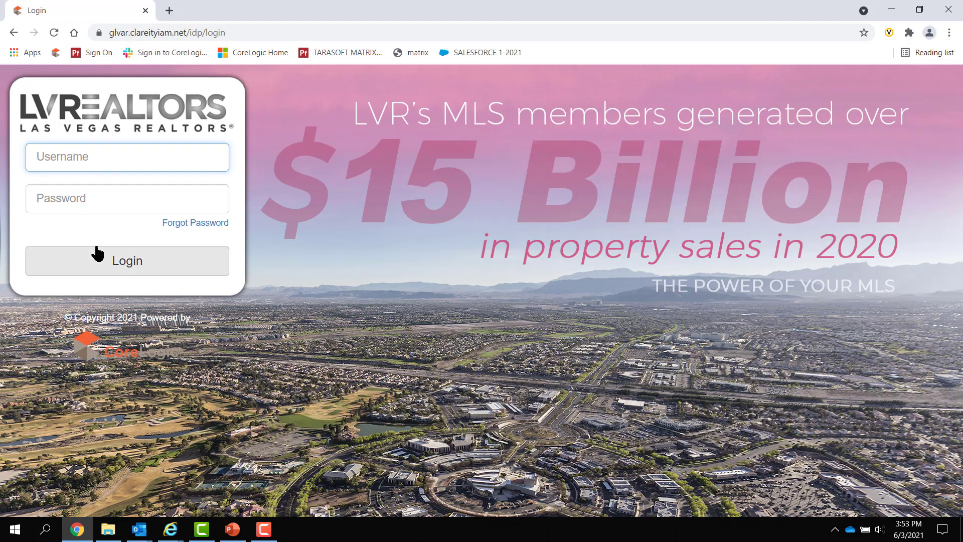
left_click(56, 32)
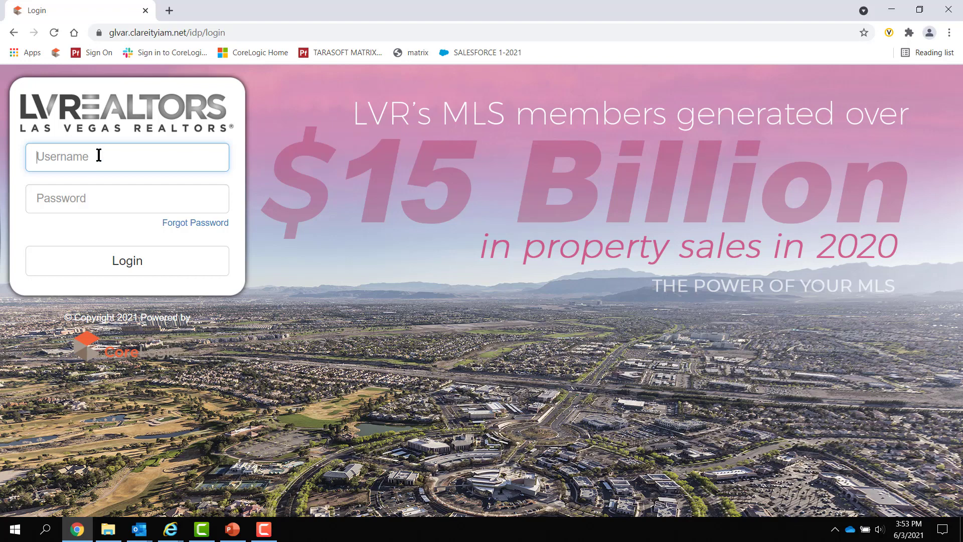
type("kathy44")
key("Tab")
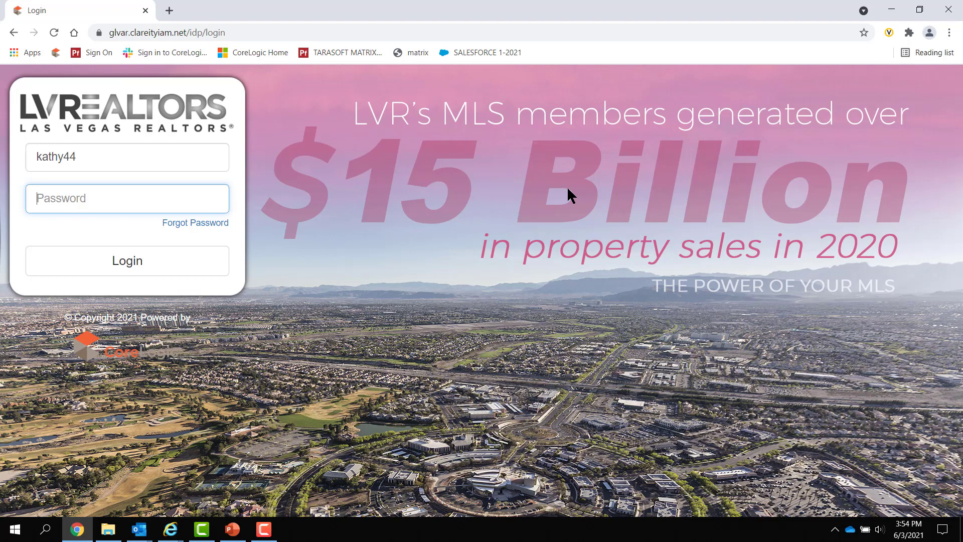
Enter the account password to log in, then show the My Matrix dropdown.
type("•••••")
key("Return")
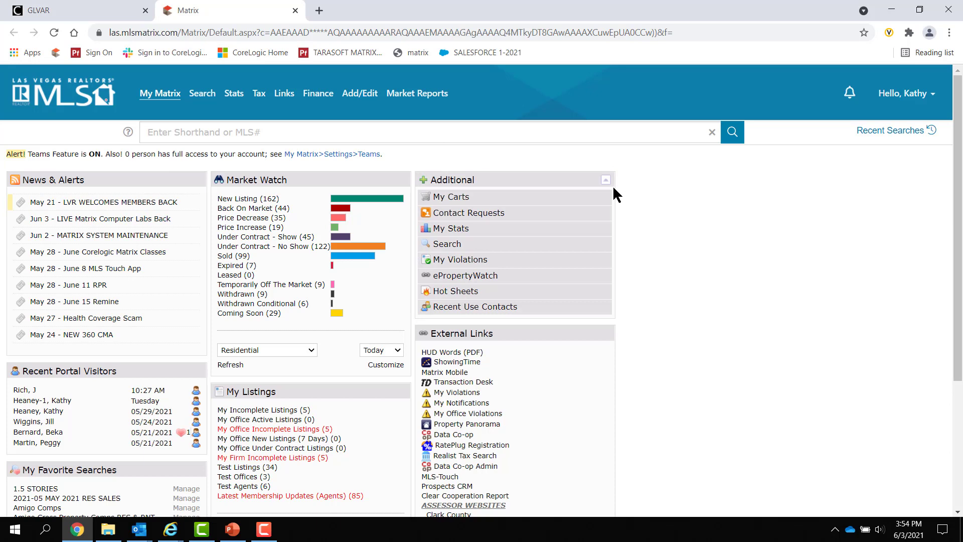
mouse_move(161, 96)
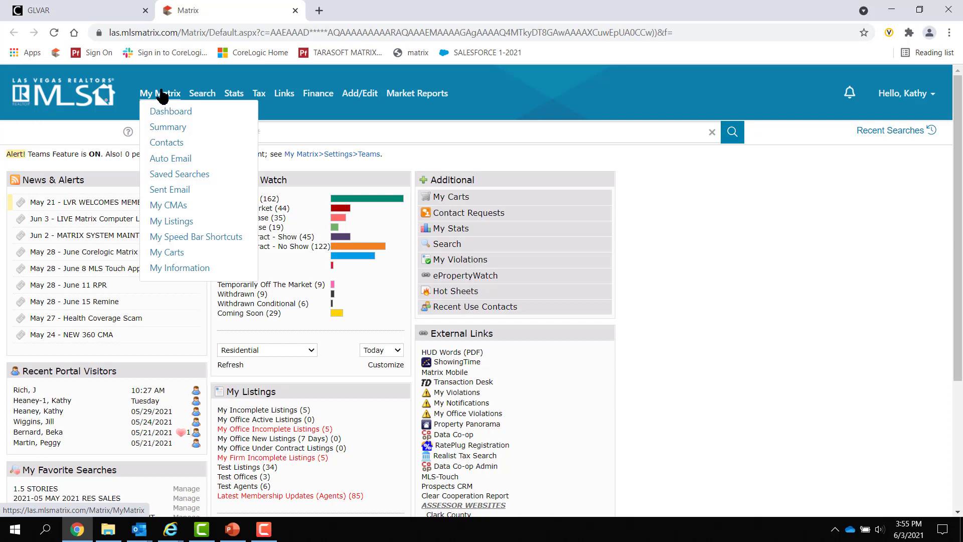
Open Saved Searches, note the 182 total, and sort them A–Z by Subject.
left_click(173, 176)
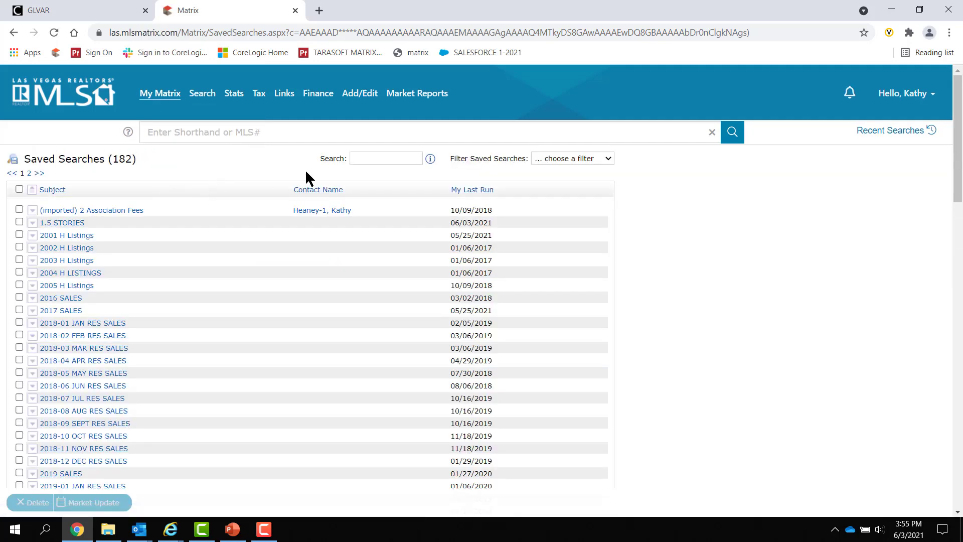
double_click(113, 158)
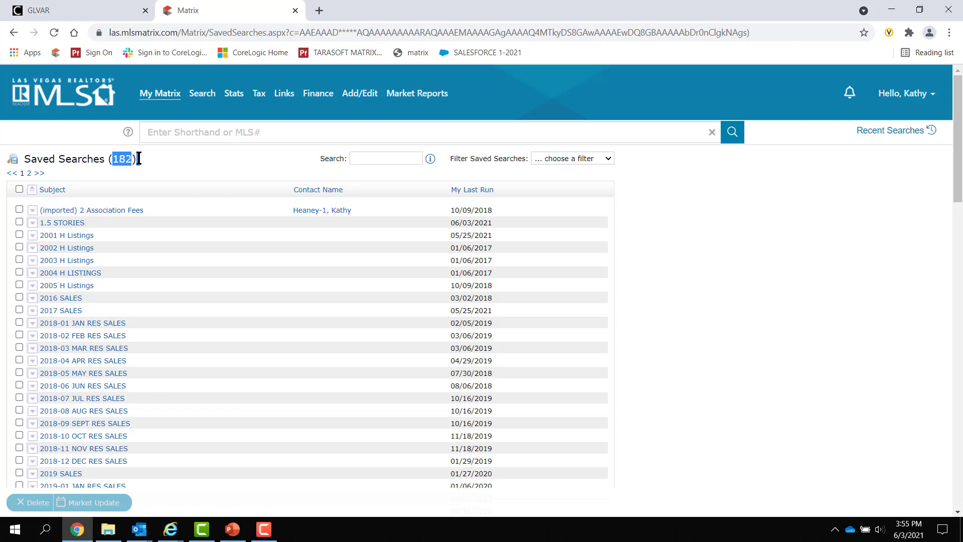
left_click(239, 157)
left_click(475, 191)
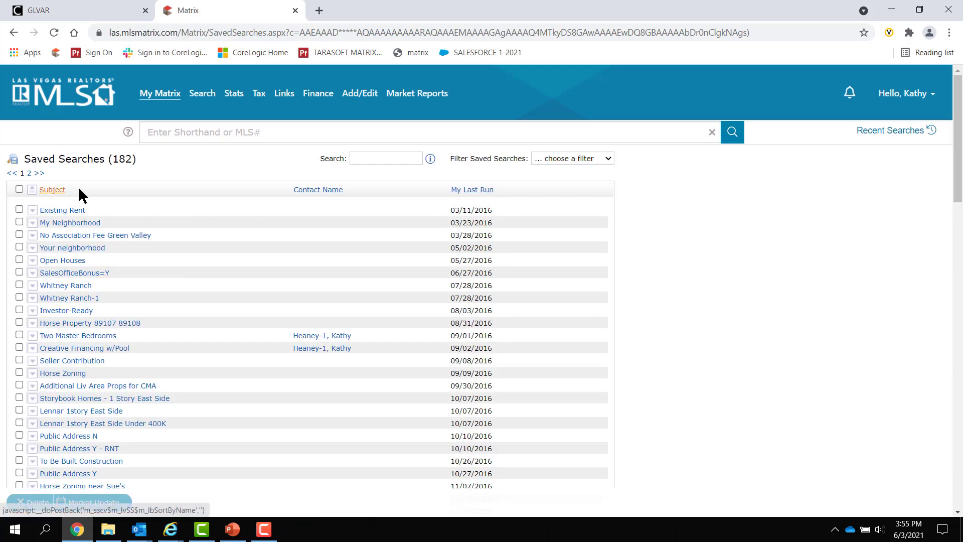
left_click(46, 190)
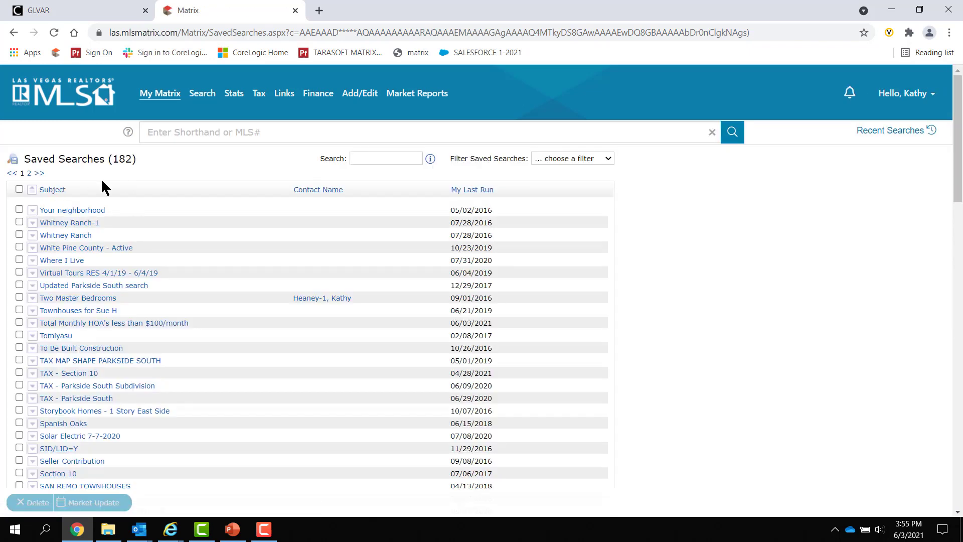
left_click(59, 190)
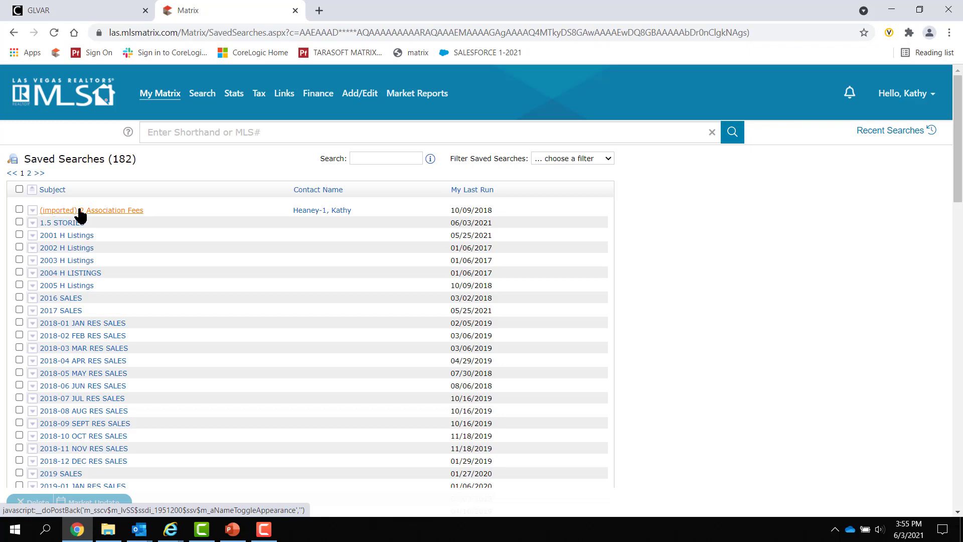
Expand and collapse the 2 Association Fees criteria, highlighting its latitude/longitude criterion.
left_click(32, 211)
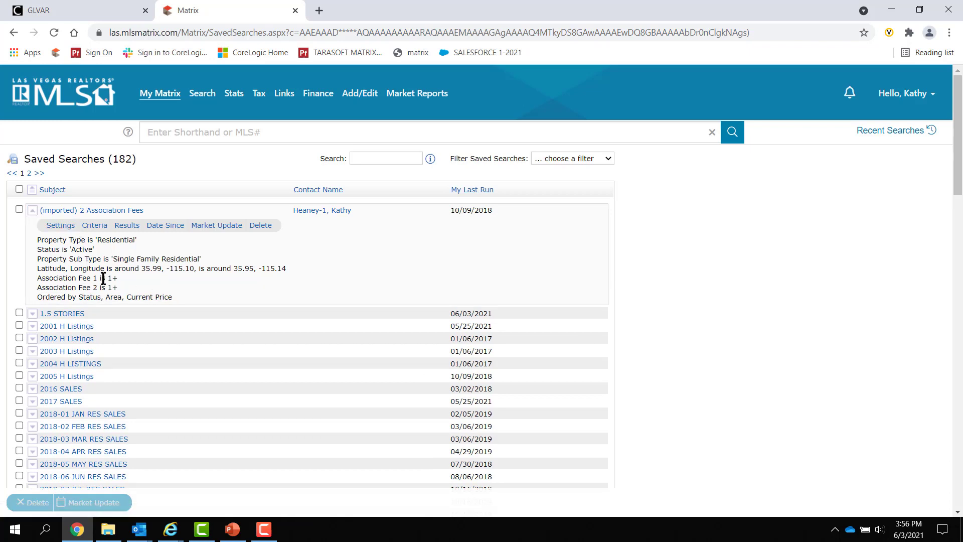
left_click_drag(40, 268, 351, 249)
left_click(364, 245)
left_click(32, 211)
scroll(45, 236, "down", 9)
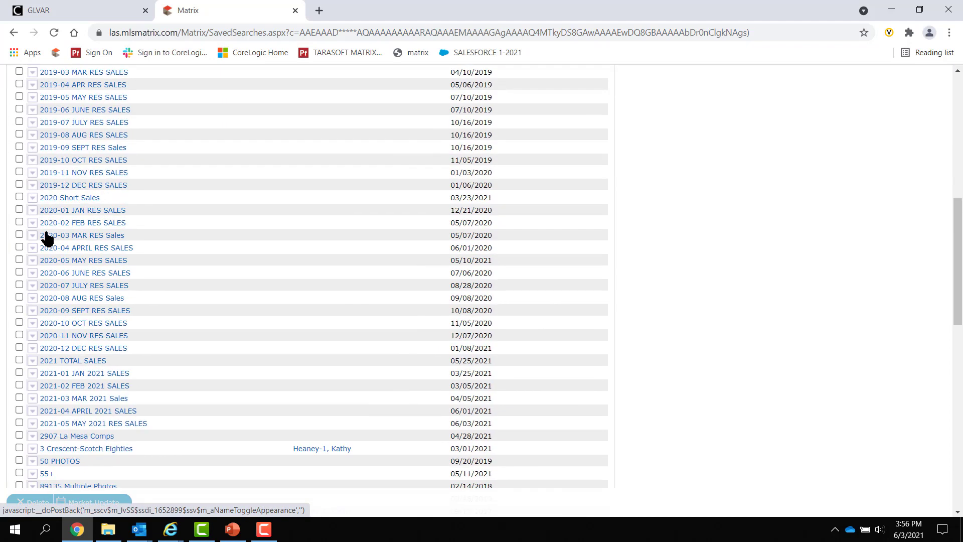
scroll(47, 238, "down", 1)
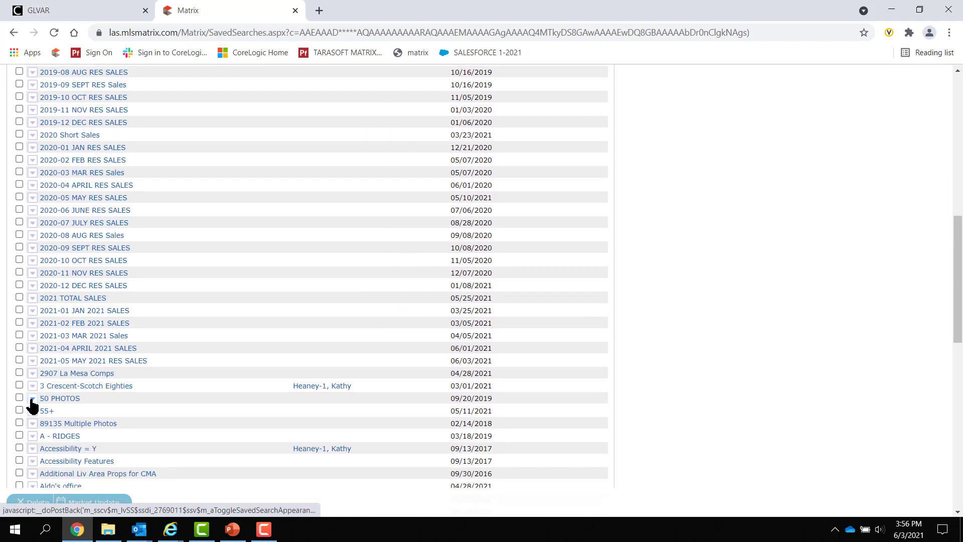
Review the 50 PHOTOS criteria, then open the stale saved searches screenshot in Photos.
left_click(32, 398)
scroll(67, 350, "down", 3)
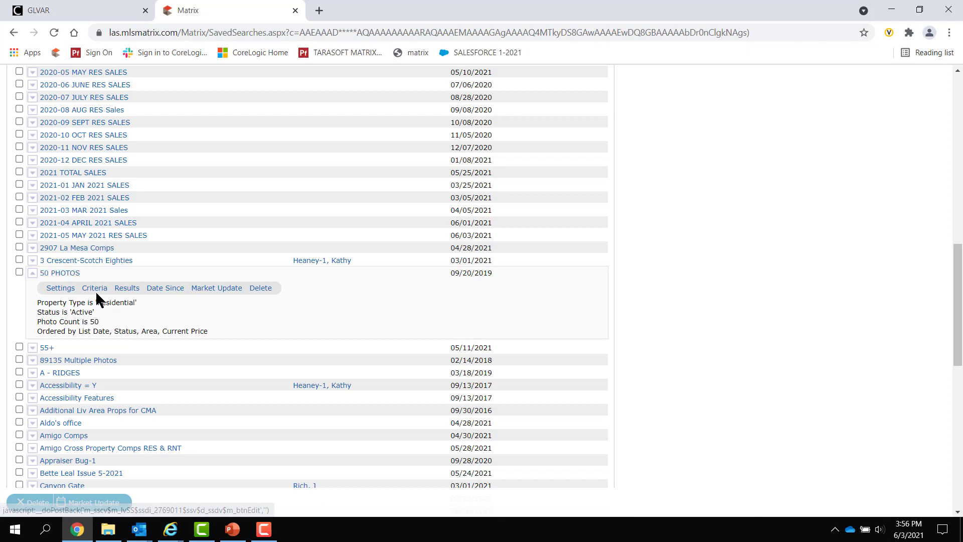
left_click(32, 272)
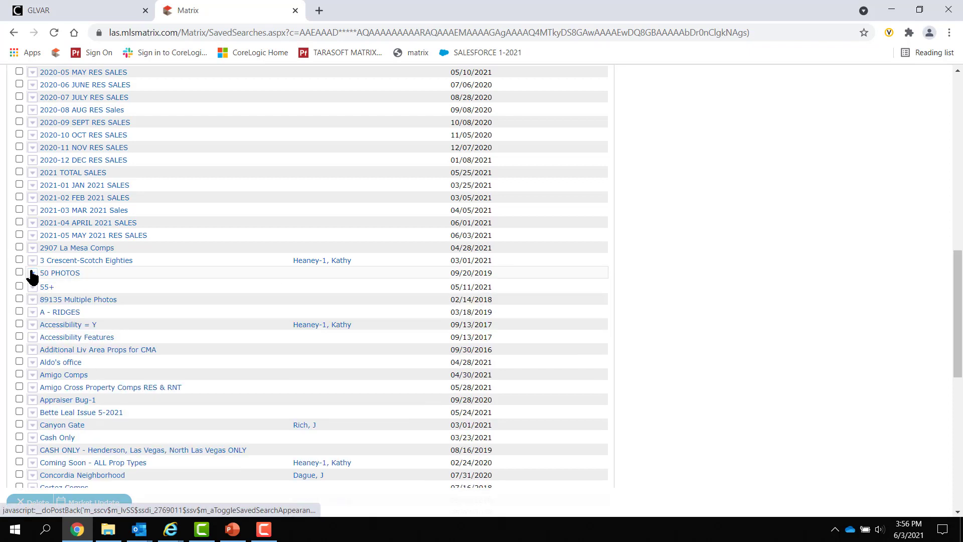
left_click(263, 529)
left_click(504, 401)
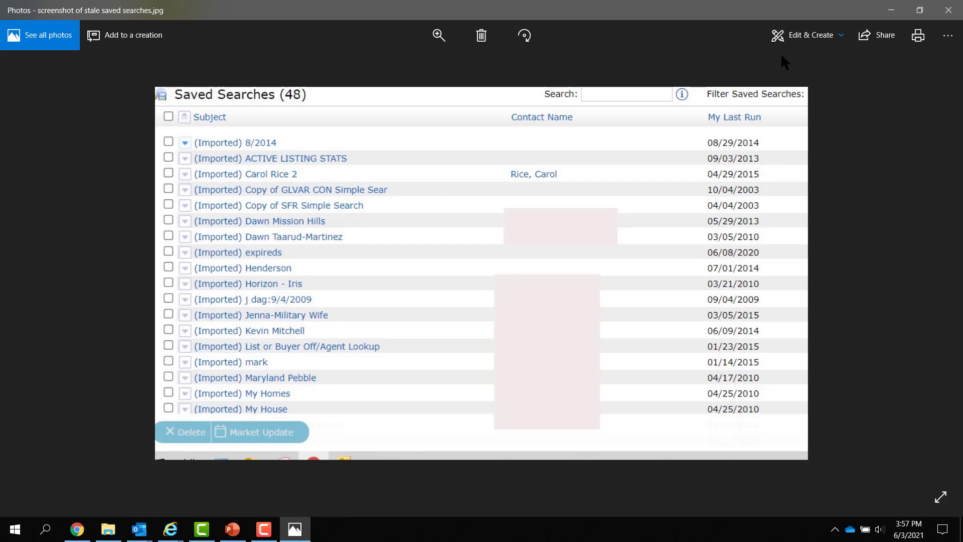
Close the screenshot in Photos and the image folder to get back to Matrix.
left_click(949, 10)
left_click(951, 11)
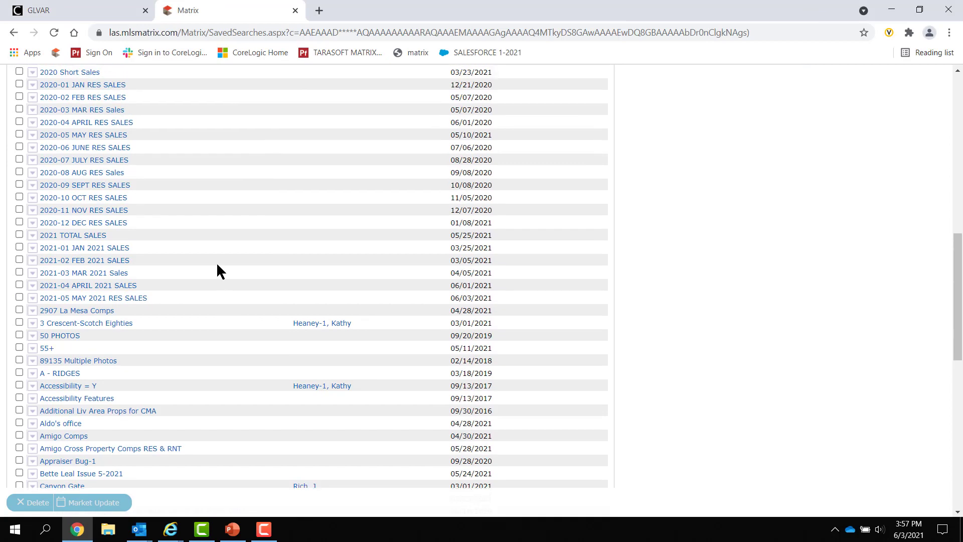
Scroll to Canyon Gate, expand it, and open its Residential criteria for editing.
scroll(217, 270, "up", 13)
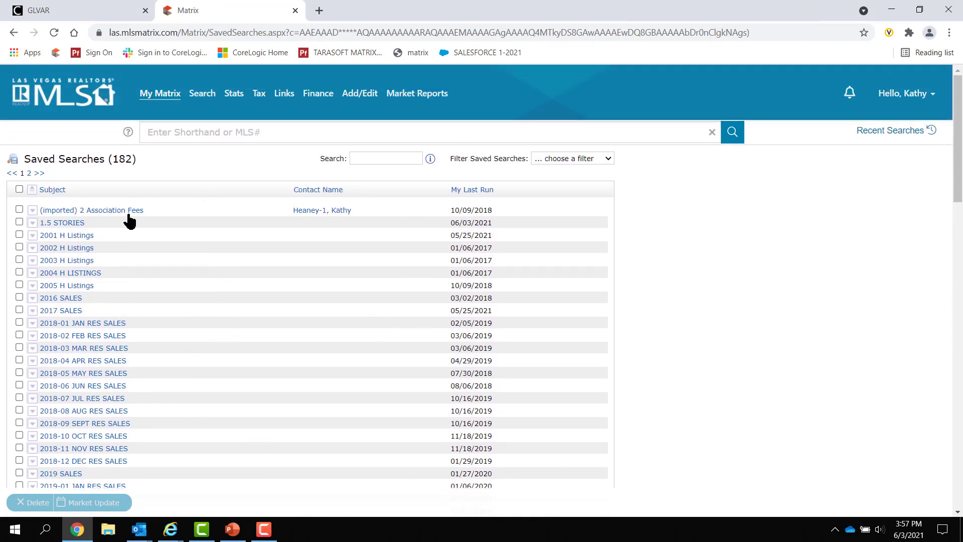
scroll(340, 277, "down", 2)
scroll(341, 276, "down", 5)
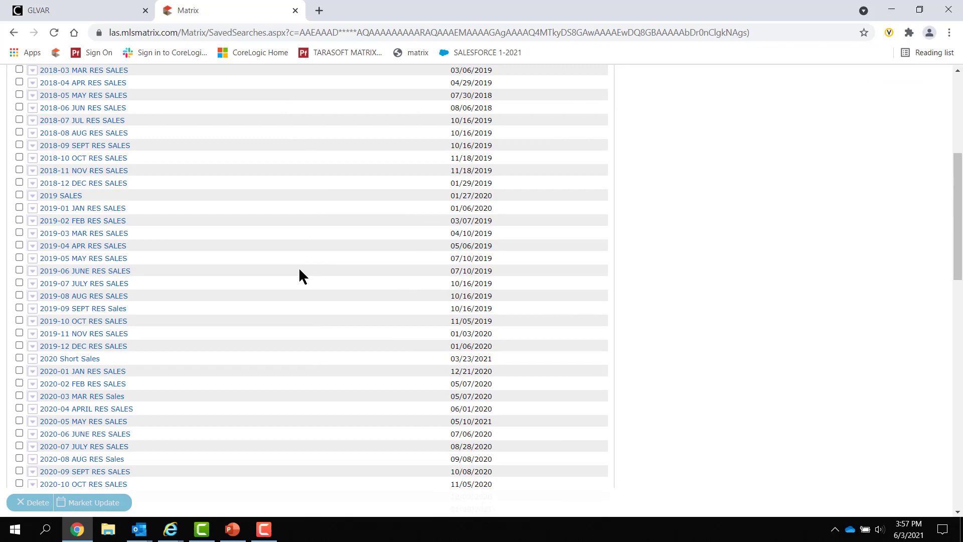
scroll(46, 337, "down", 1)
scroll(239, 314, "down", 4)
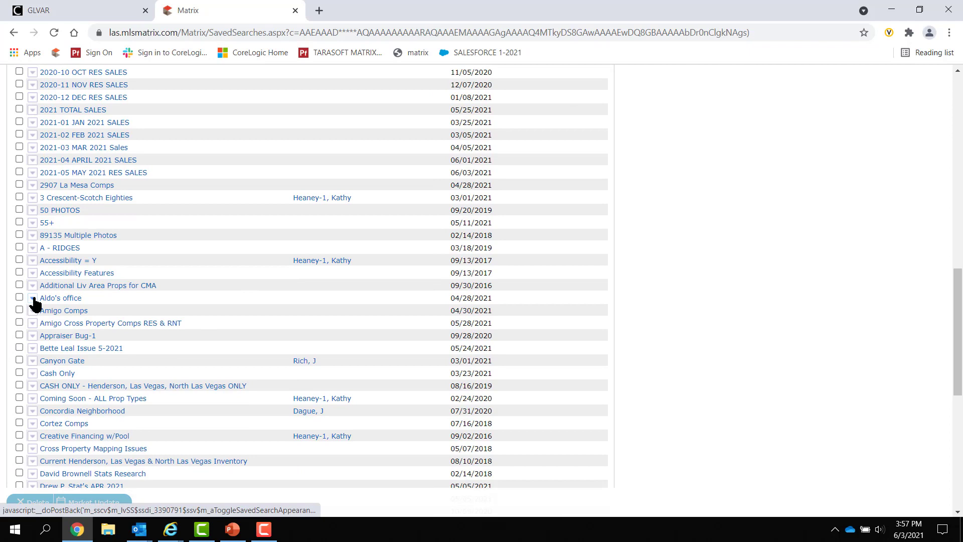
left_click(31, 360)
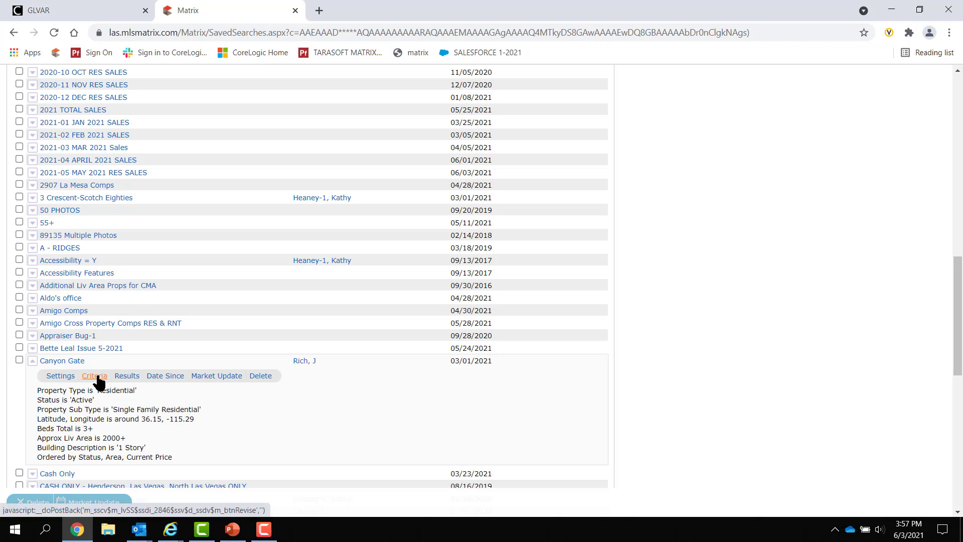
left_click(95, 376)
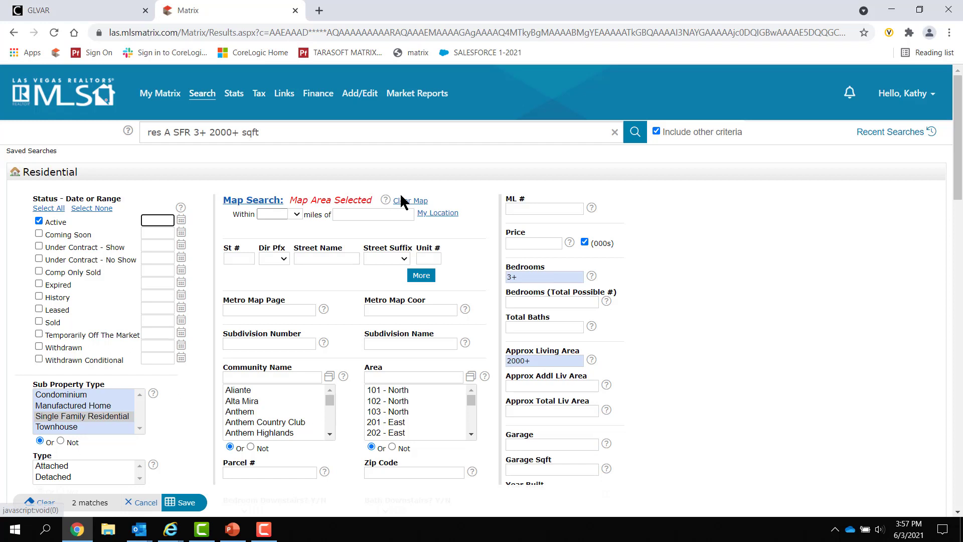
Remove Canyon Gate's map area and enter zip codes 89074,89012.
left_click(412, 201)
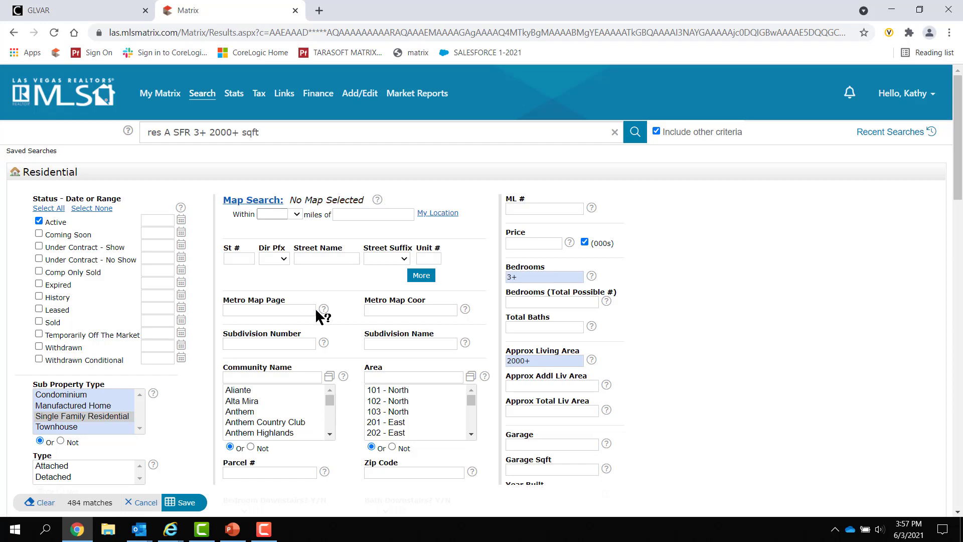
scroll(312, 312, "down", 1)
scroll(374, 339, "up", 2)
scroll(381, 386, "down", 3)
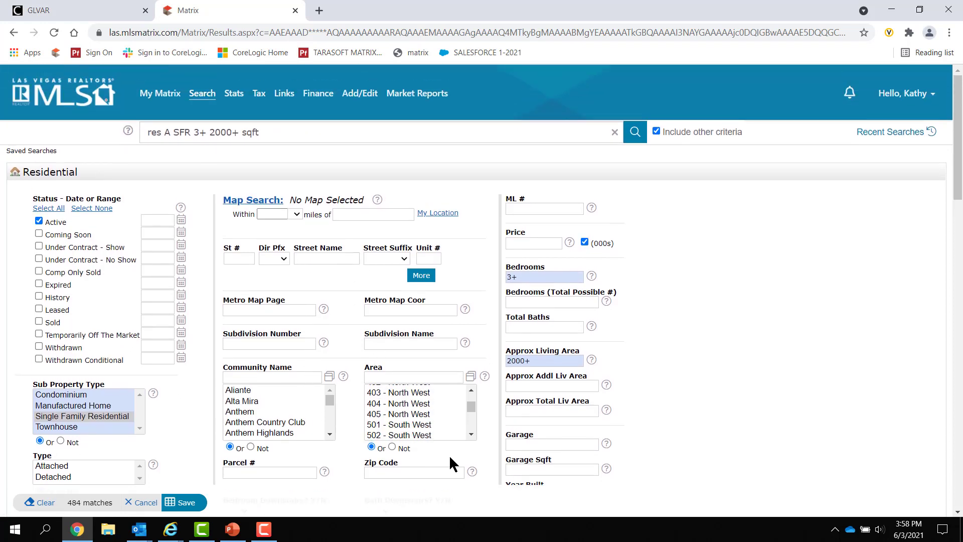
scroll(450, 455, "down", 2)
left_click(432, 408)
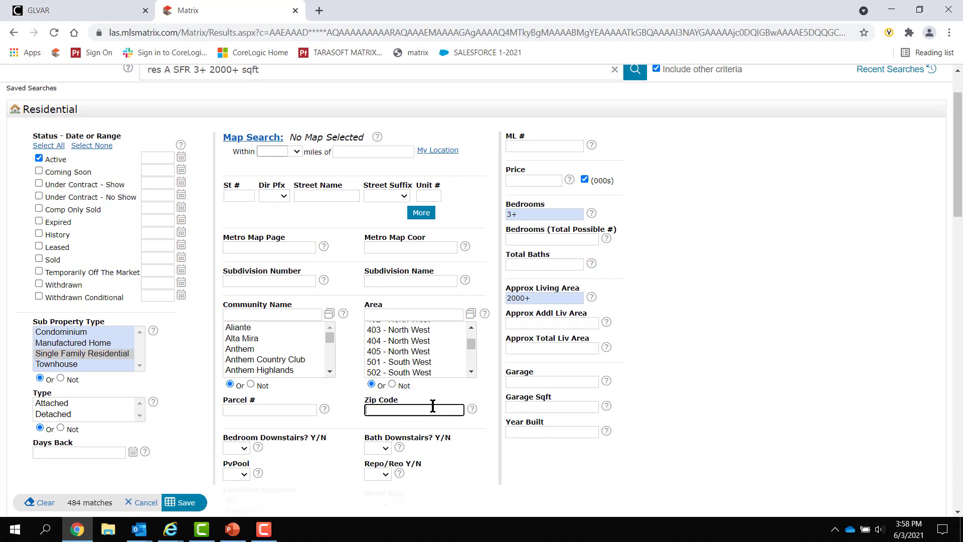
type("89074,89012")
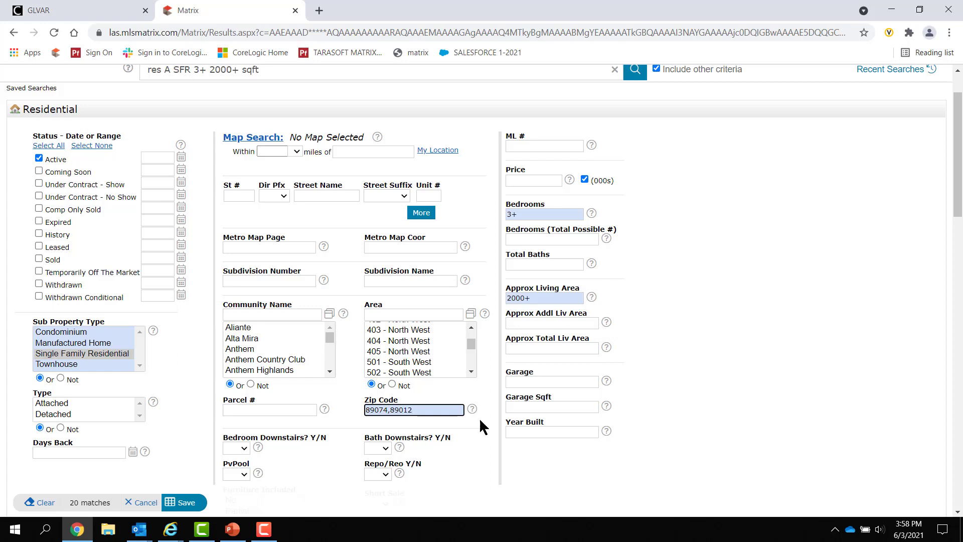
Save the criteria, then cancel the Settings page without saving.
scroll(658, 344, "down", 4)
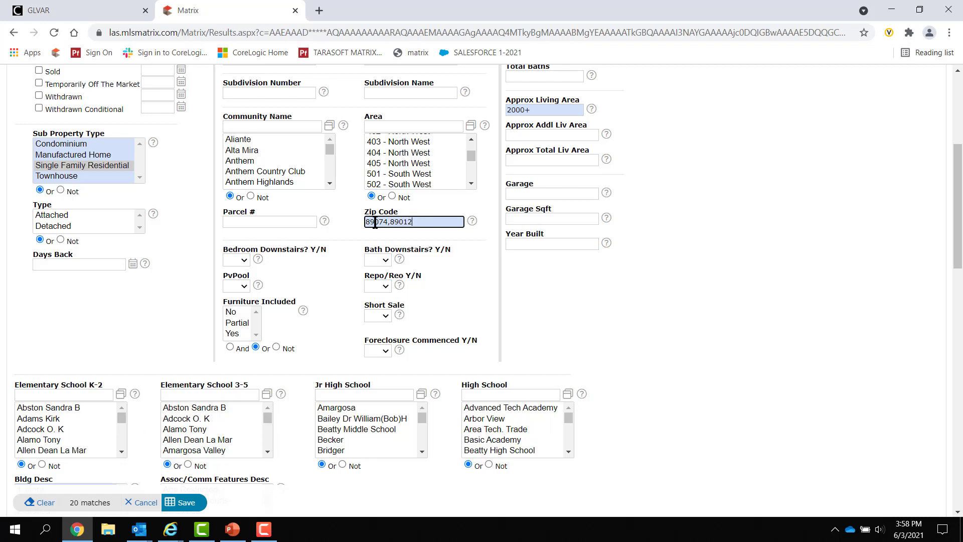
scroll(175, 431, "up", 1)
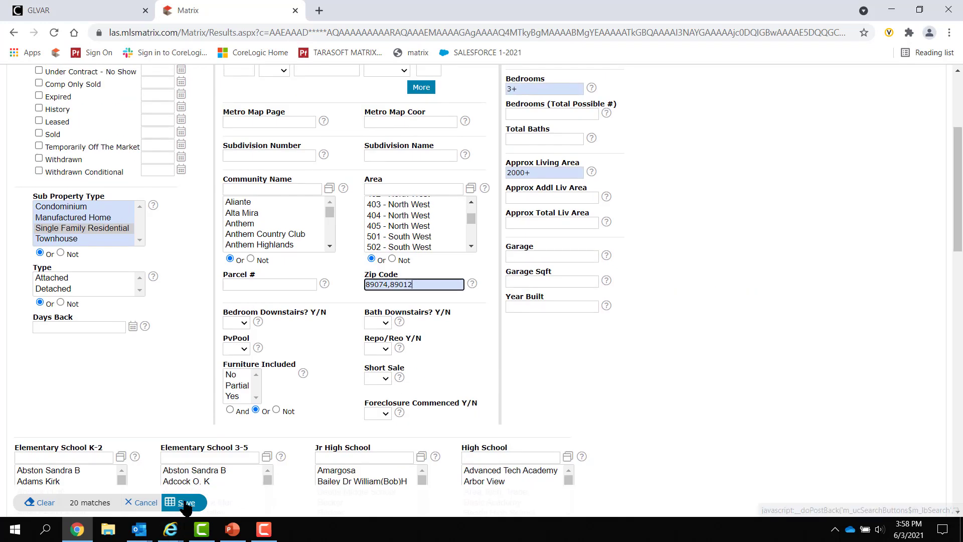
left_click(185, 501)
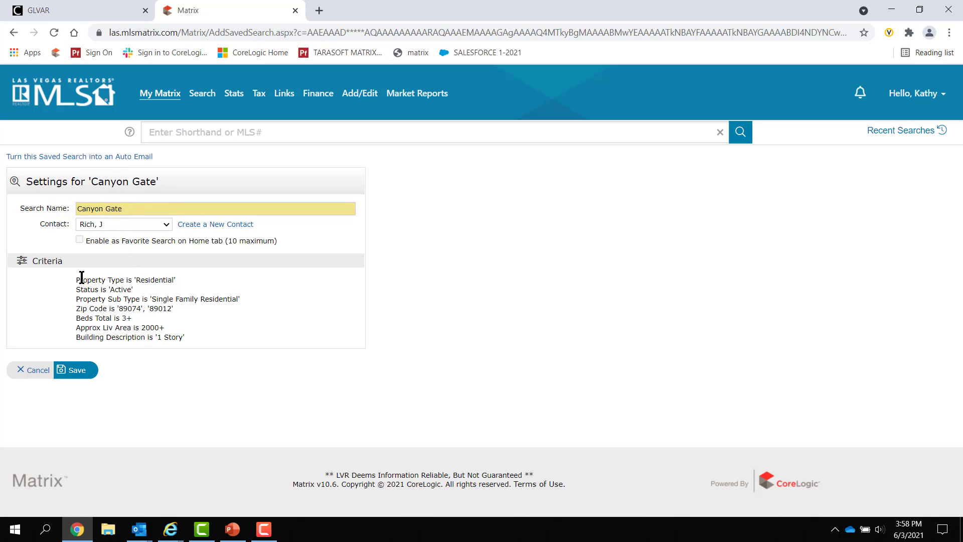
left_click(28, 370)
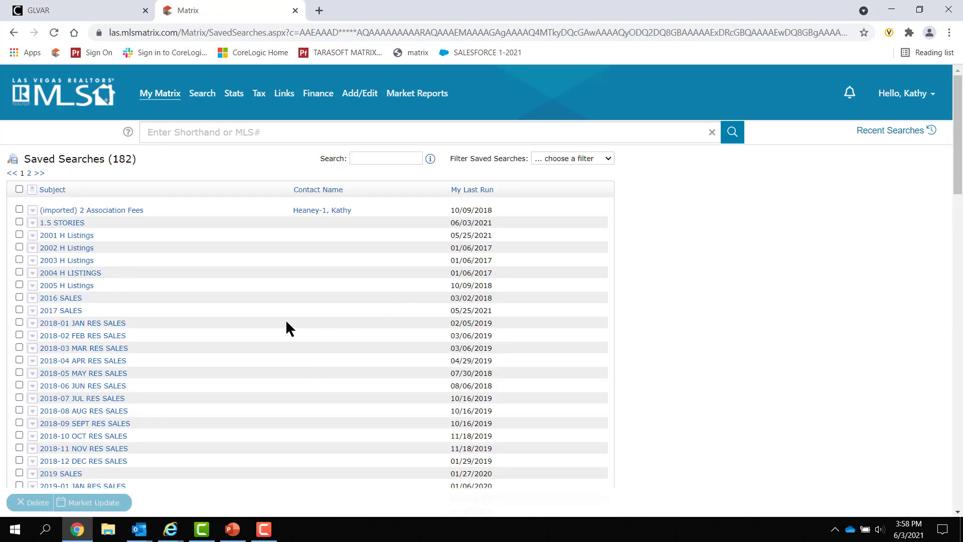
Reopen Canyon Gate's criteria, review its drawn map area, and save the criteria.
scroll(286, 323, "down", 7)
scroll(285, 321, "down", 4)
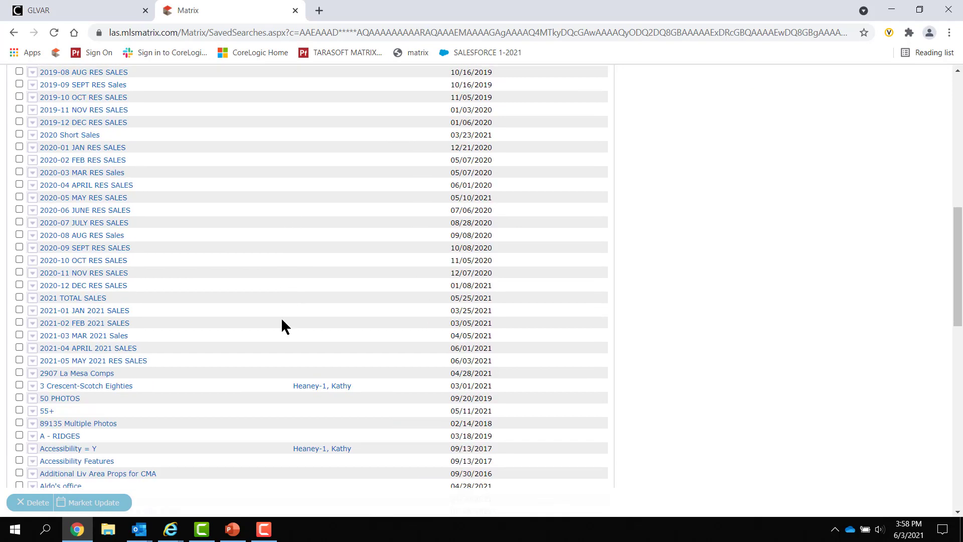
scroll(271, 331, "down", 3)
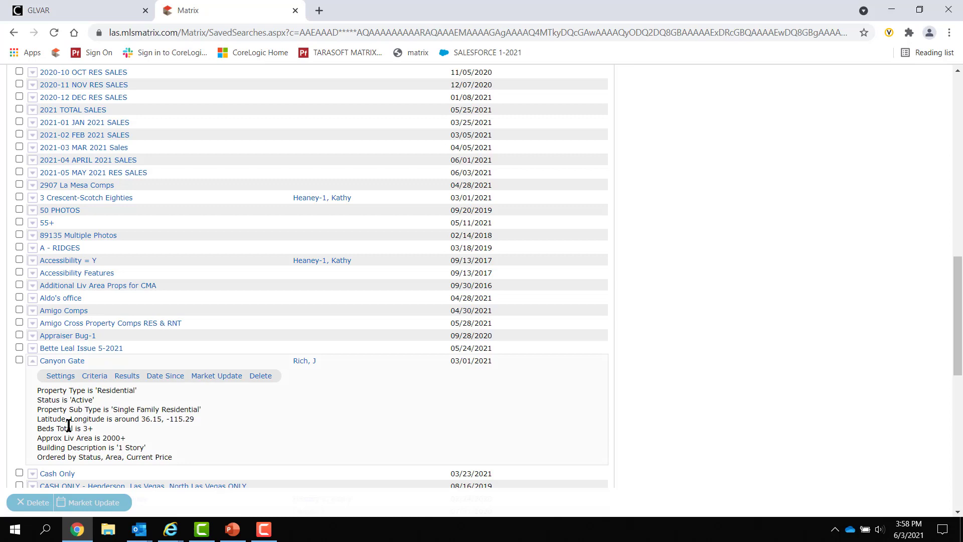
left_click(102, 377)
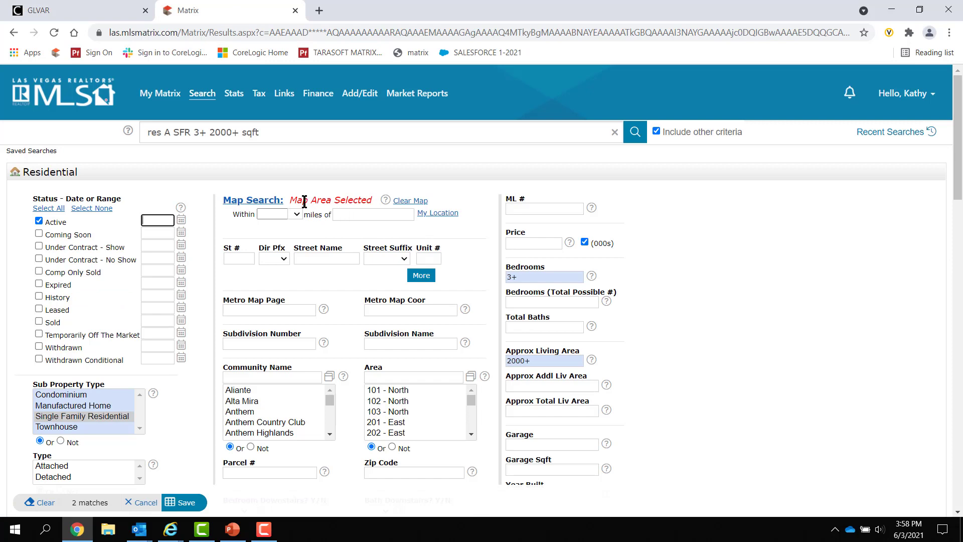
left_click(275, 205)
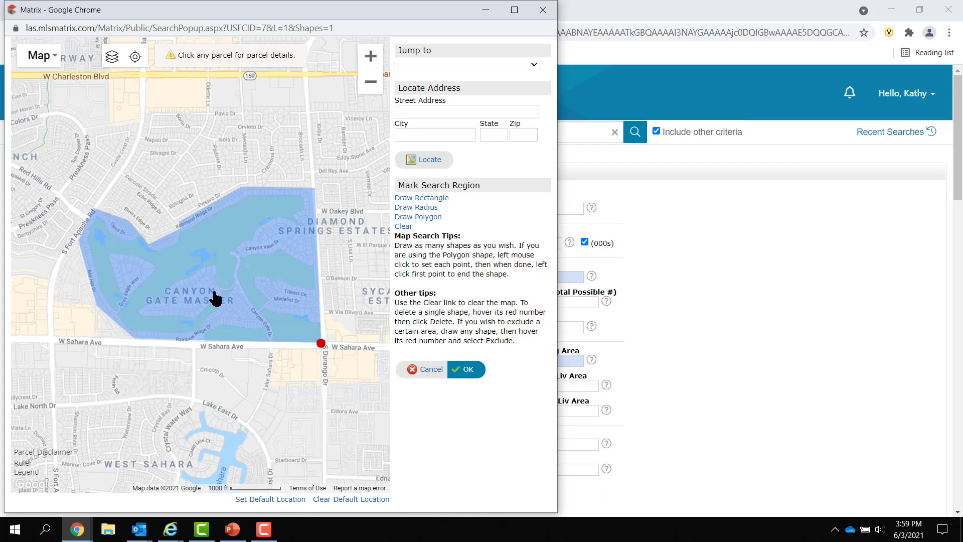
left_click(543, 11)
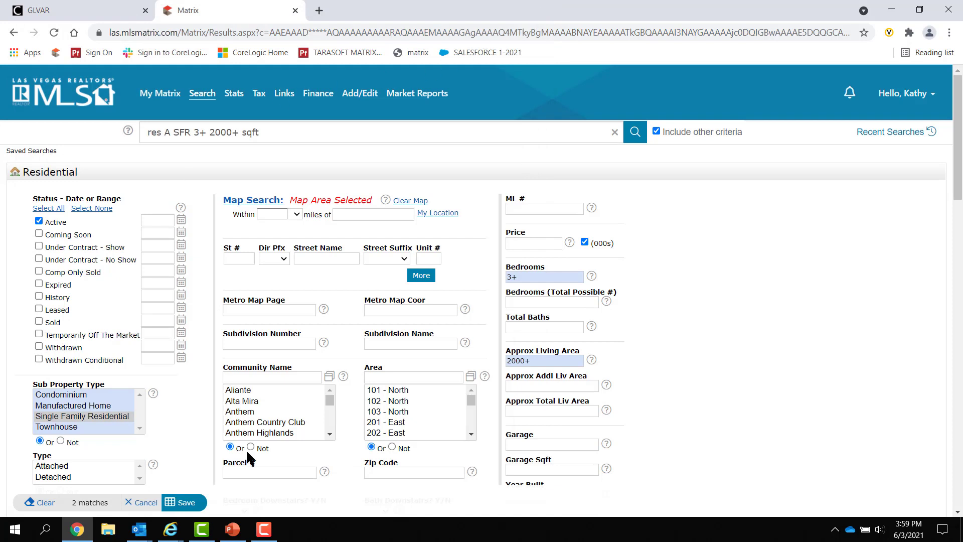
scroll(784, 312, "down", 1)
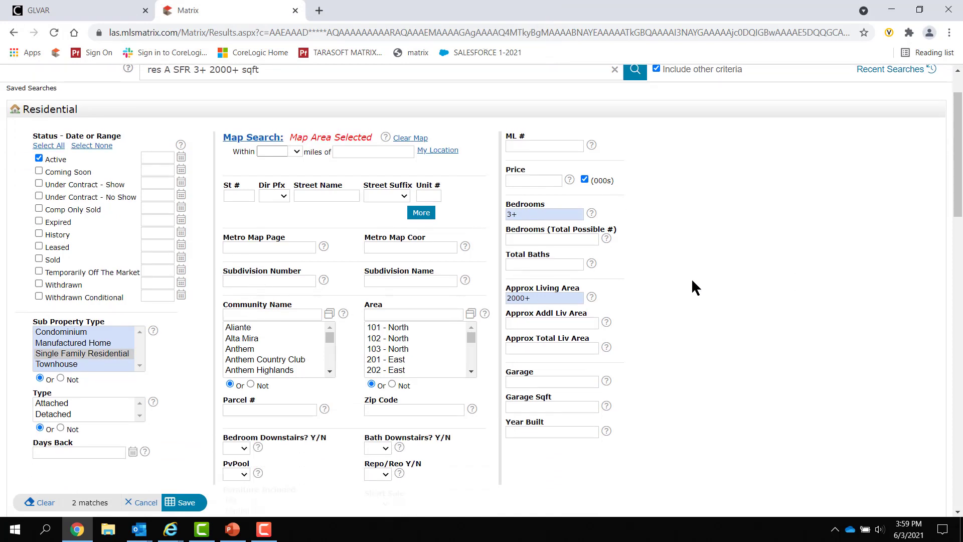
left_click(184, 503)
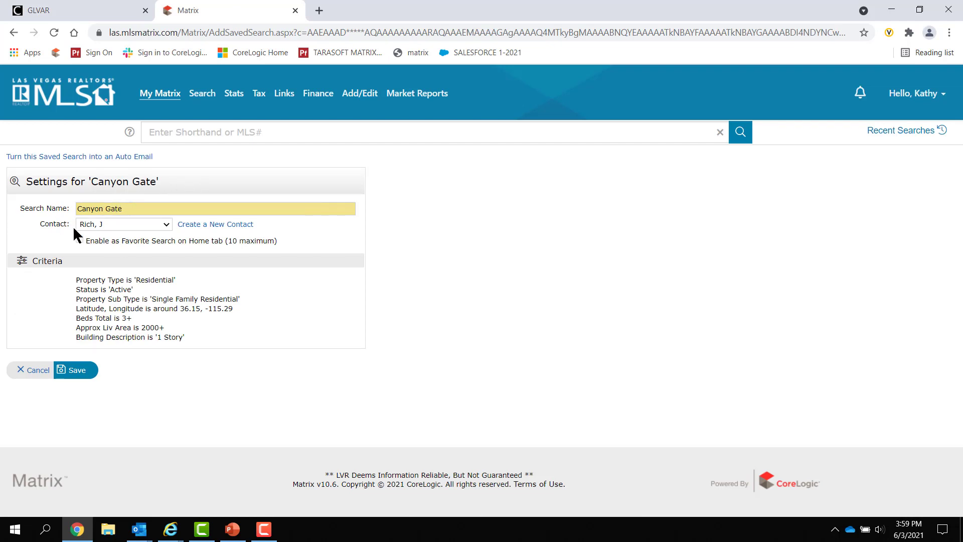
Confirm the Canyon Gate settings with the map-location criteria and return to Saved Searches.
left_click(72, 376)
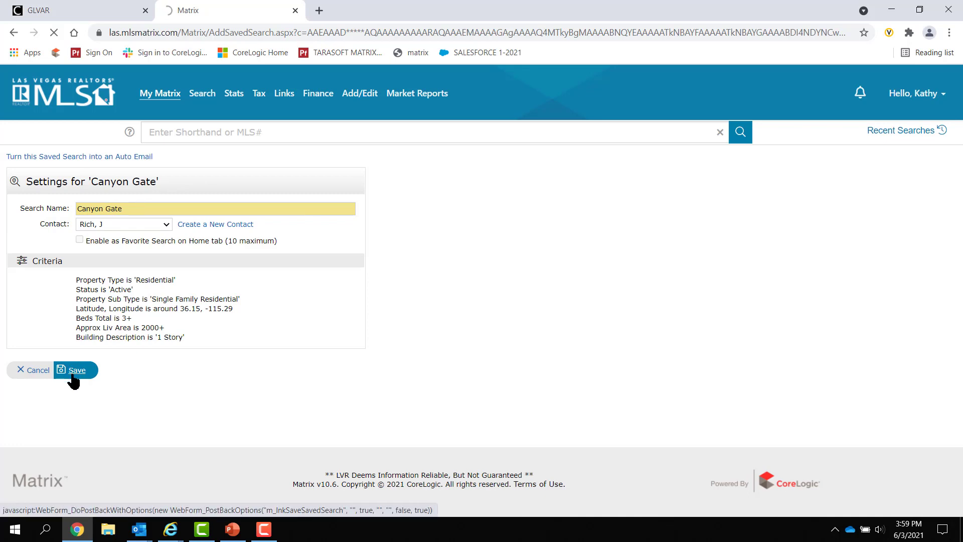
scroll(324, 342, "down", 14)
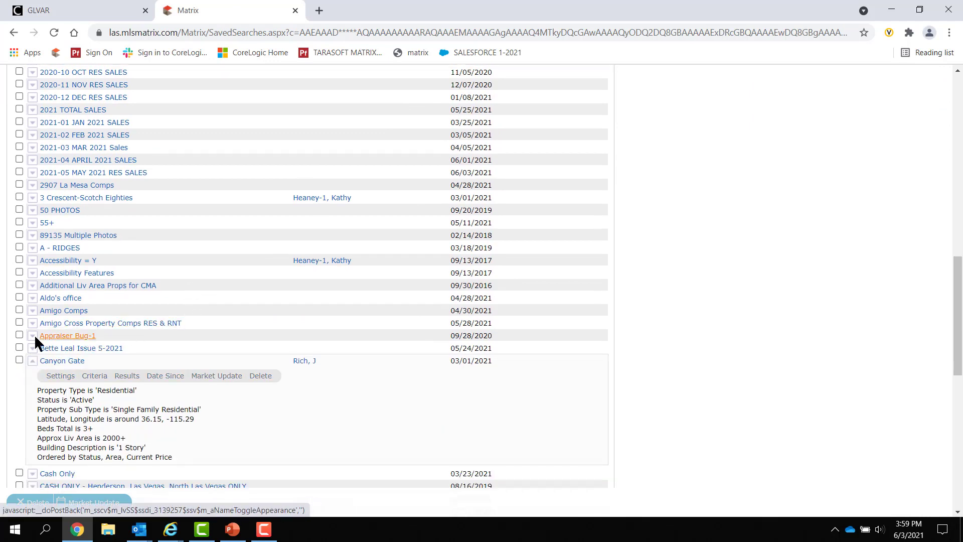
Collapse Canyon Gate and expand the stats research search to show its January 2017 History sales criteria.
left_click(31, 362)
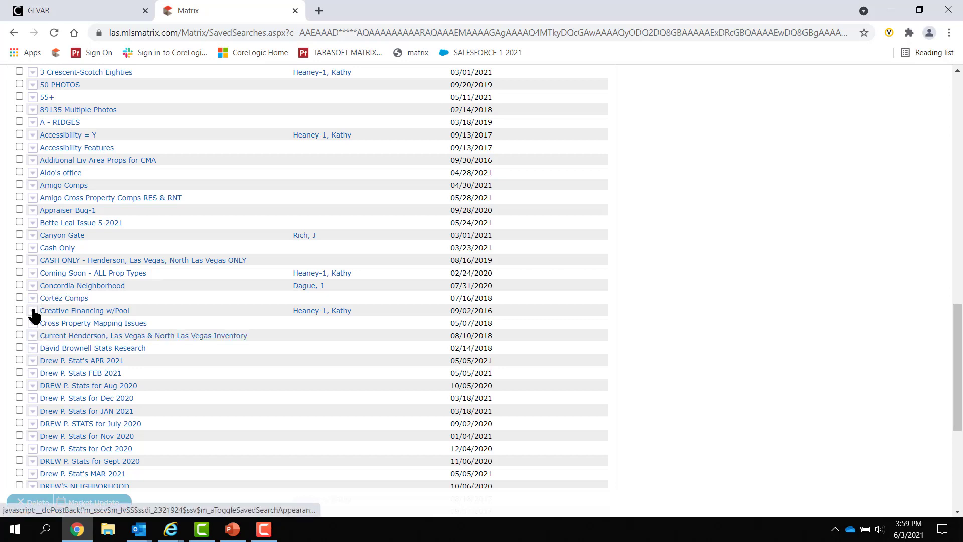
left_click(32, 348)
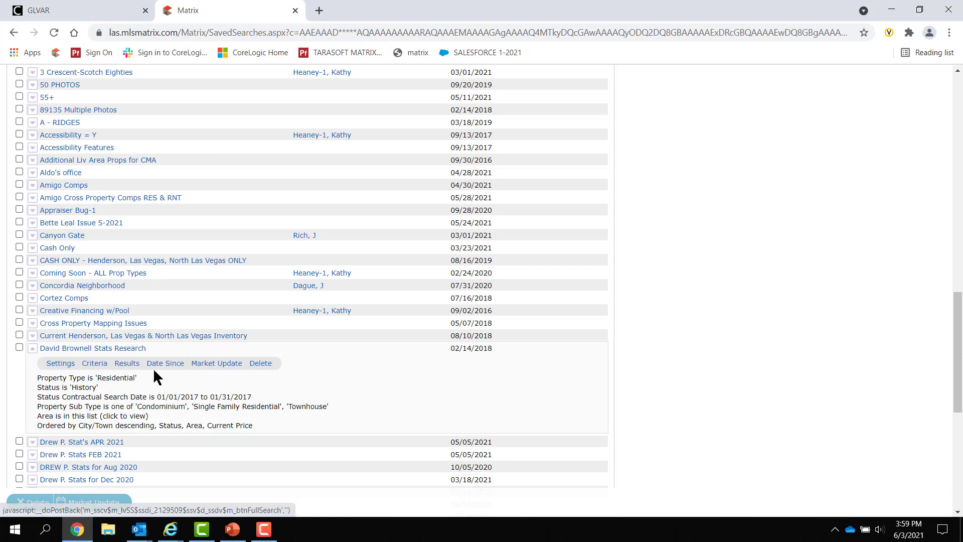
scroll(151, 400, "down", 1)
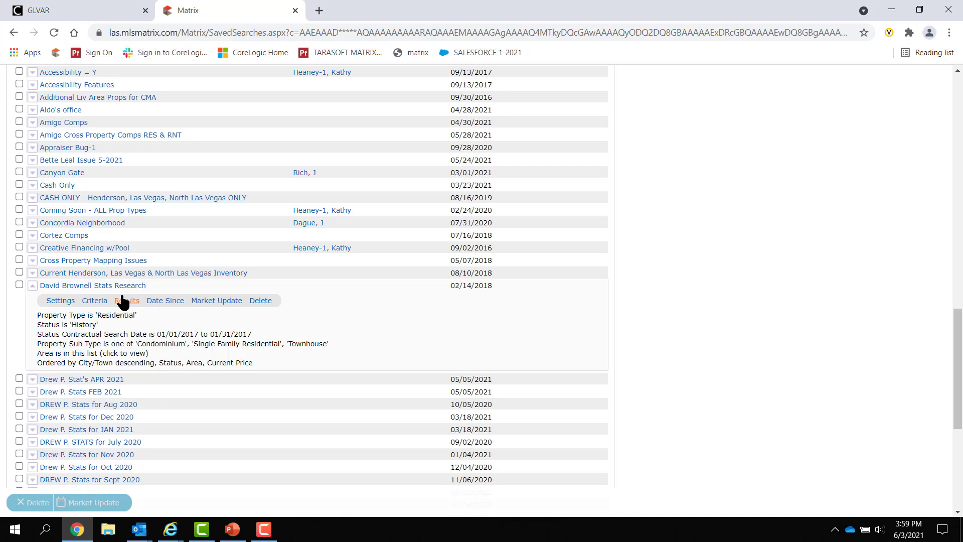
Open the stats research search's criteria and deselect every area number, including 101 - North.
left_click(95, 301)
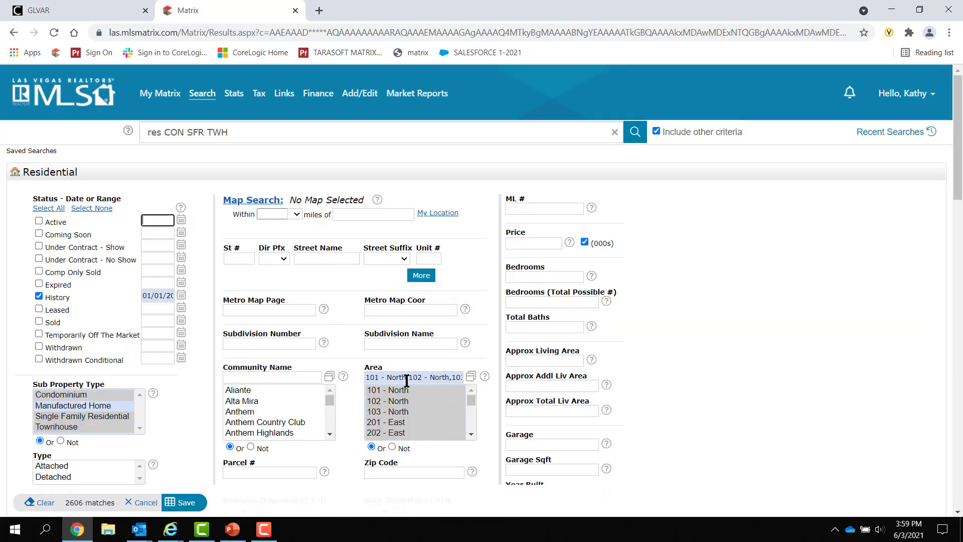
left_click(401, 396)
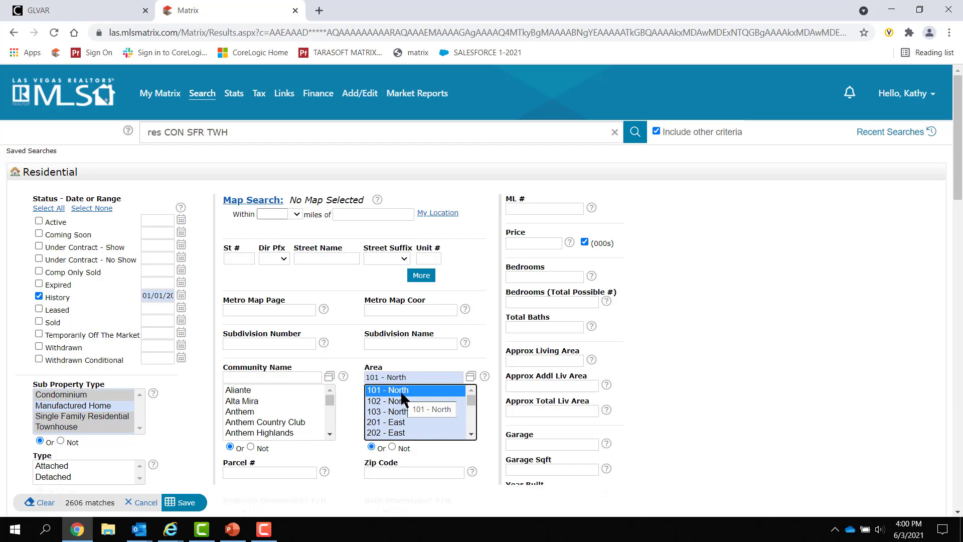
left_click(422, 396, "ctrl")
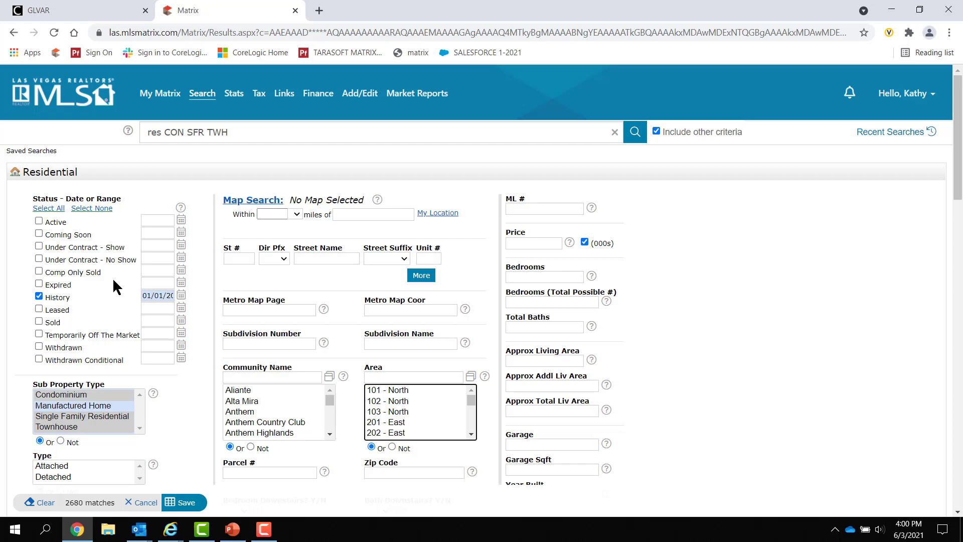
scroll(116, 287, "down", 1)
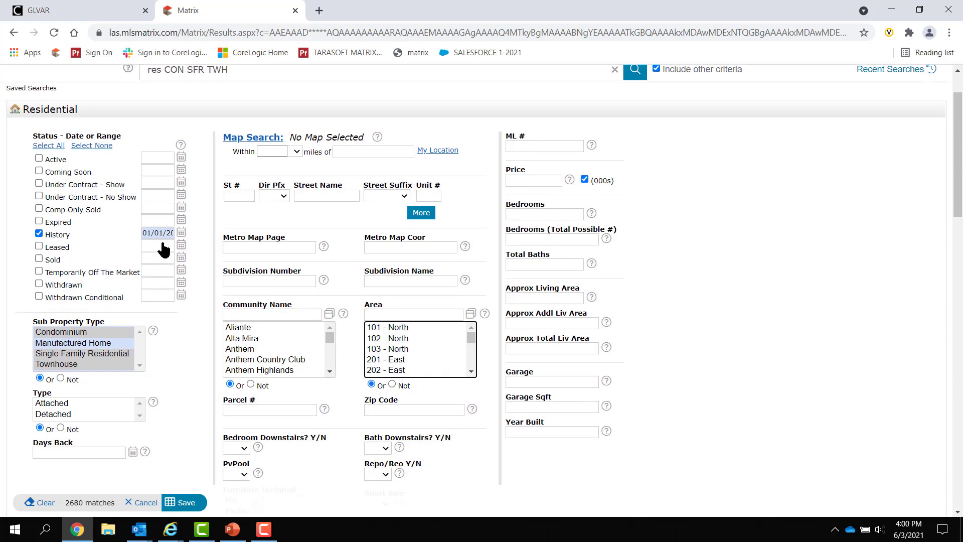
scroll(793, 334, "down", 1)
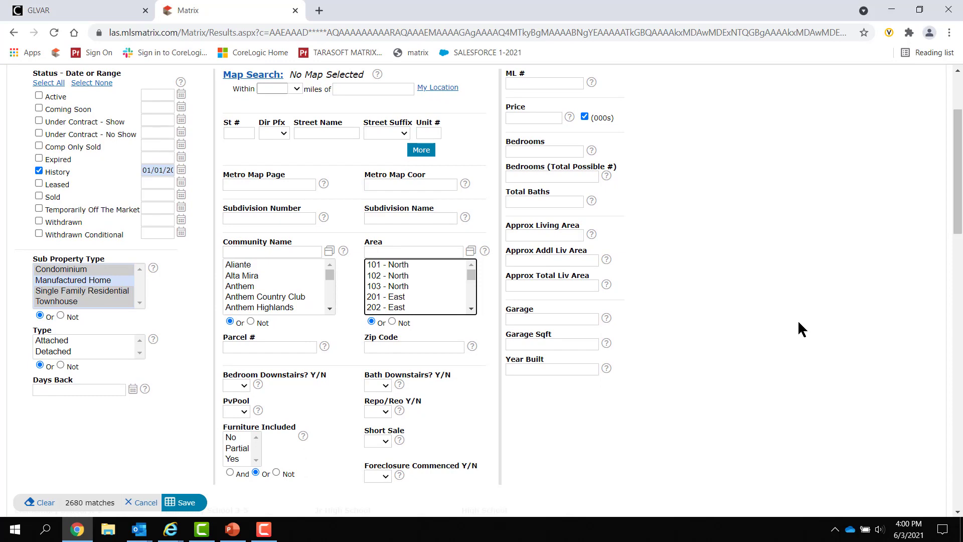
scroll(792, 319, "down", 10)
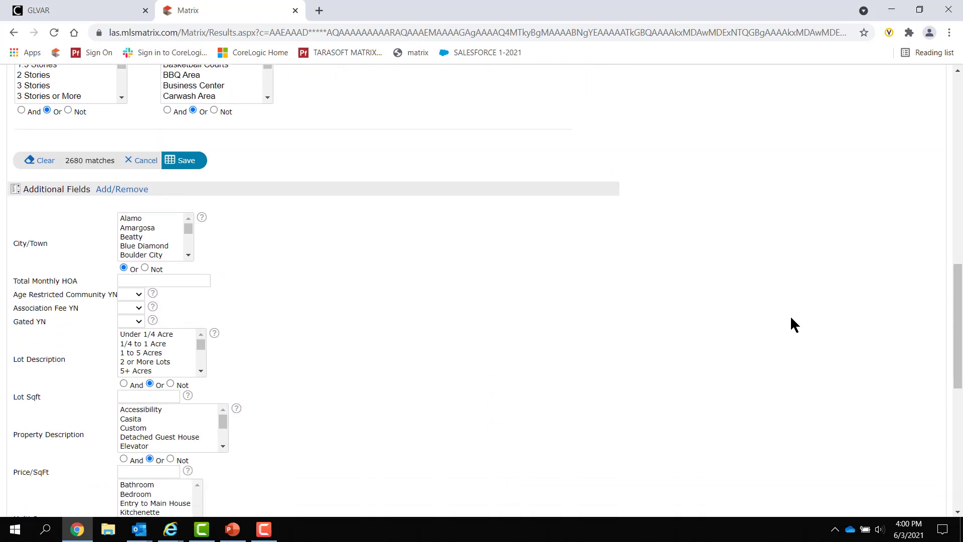
scroll(105, 251, "up", 1)
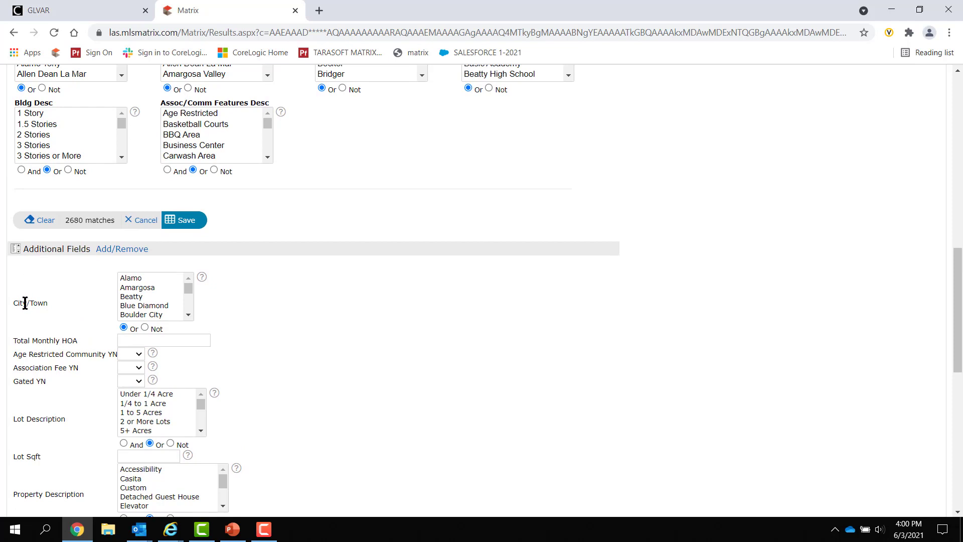
Scroll the City/Town list and select Henderson.
left_click(189, 315)
left_click(189, 315)
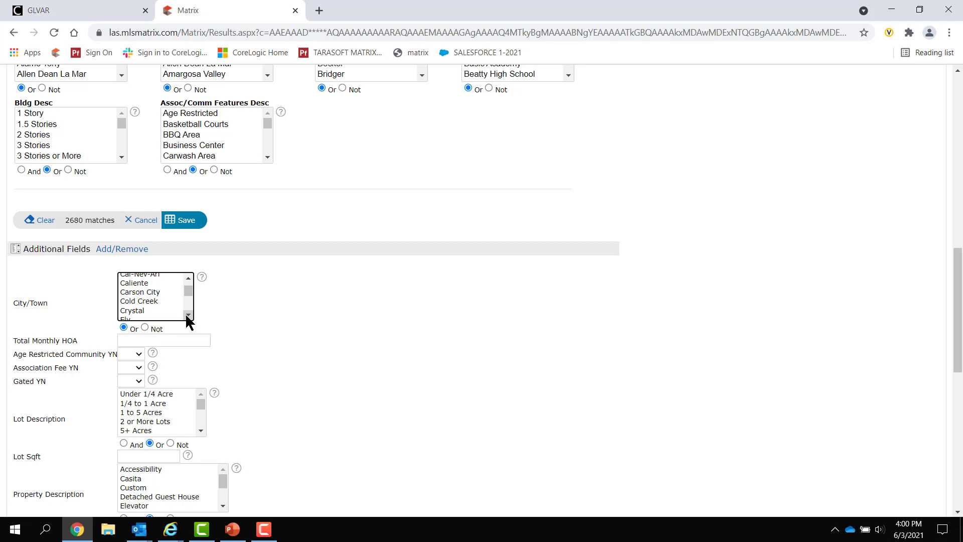
left_click(188, 315)
left_click(188, 315)
left_click(189, 315)
left_click(189, 315)
left_click(188, 315)
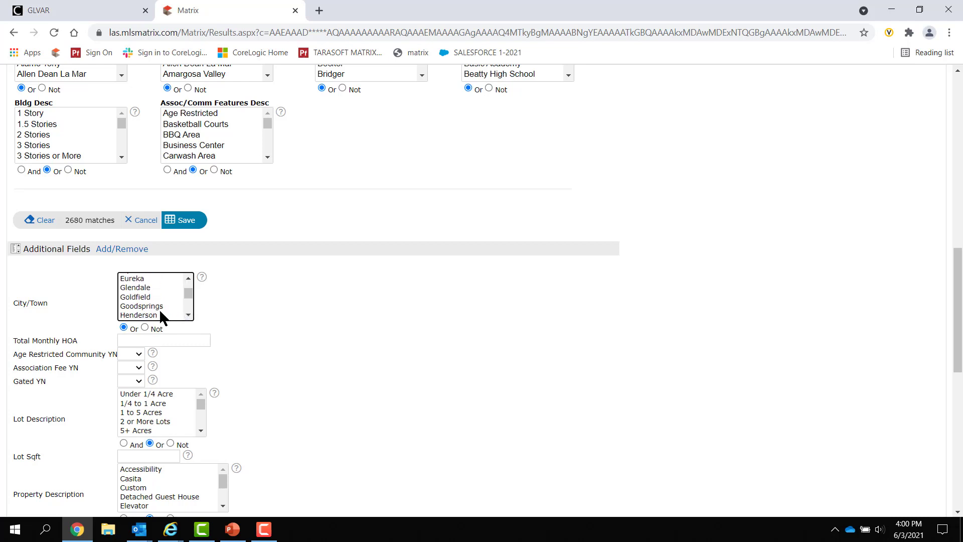
left_click(166, 314)
left_click(188, 315)
left_click(189, 315)
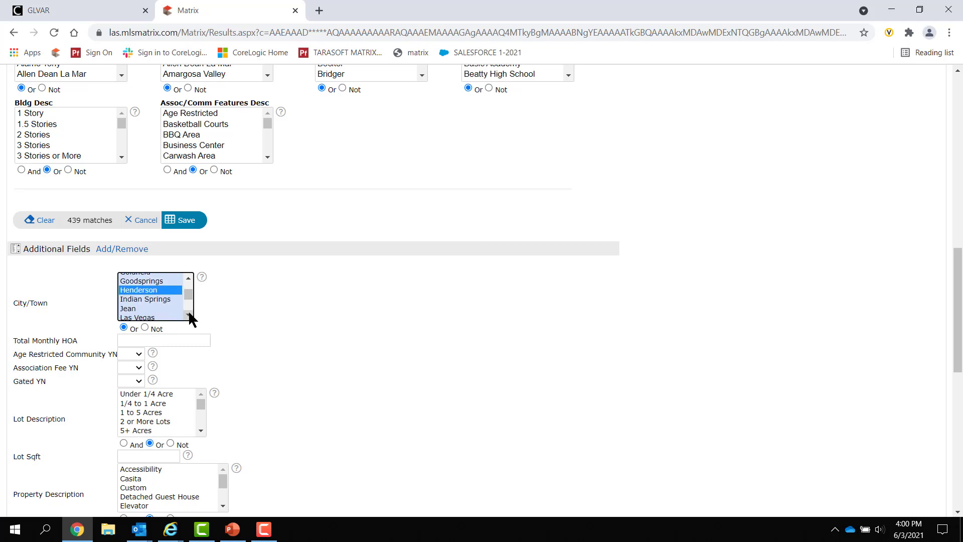
Add Las Vegas and North Las Vegas to the City/Town selection and save the criteria.
left_click(166, 317)
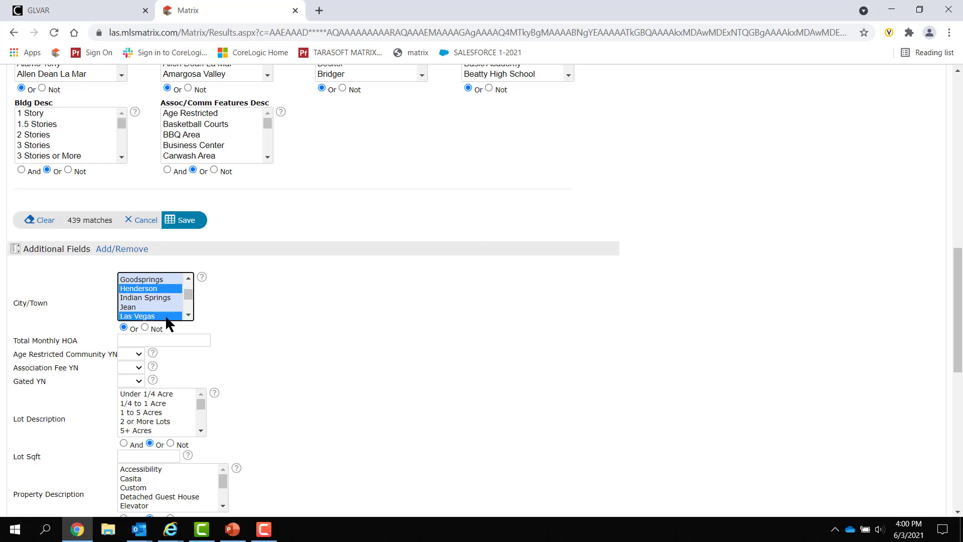
left_click(189, 315)
left_click(189, 315)
left_click(189, 314)
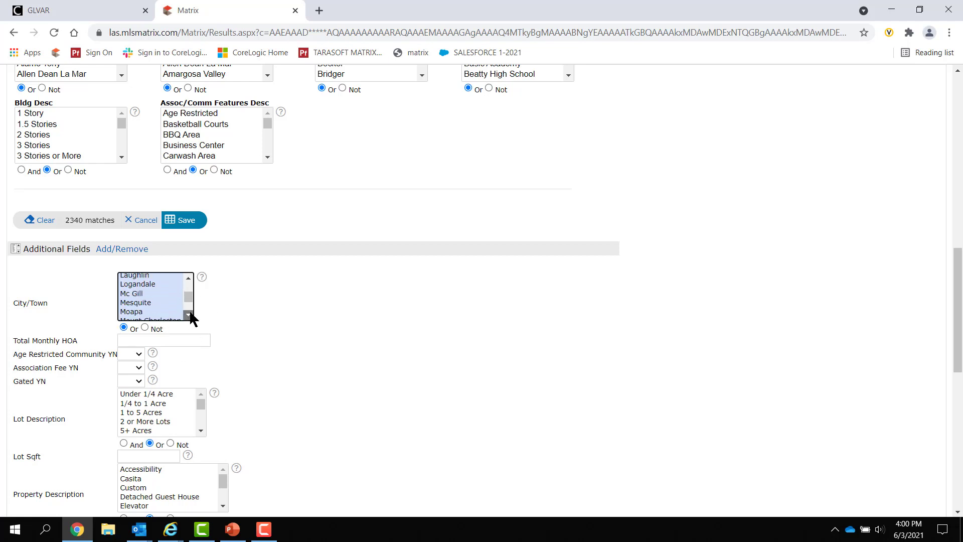
left_click(189, 315)
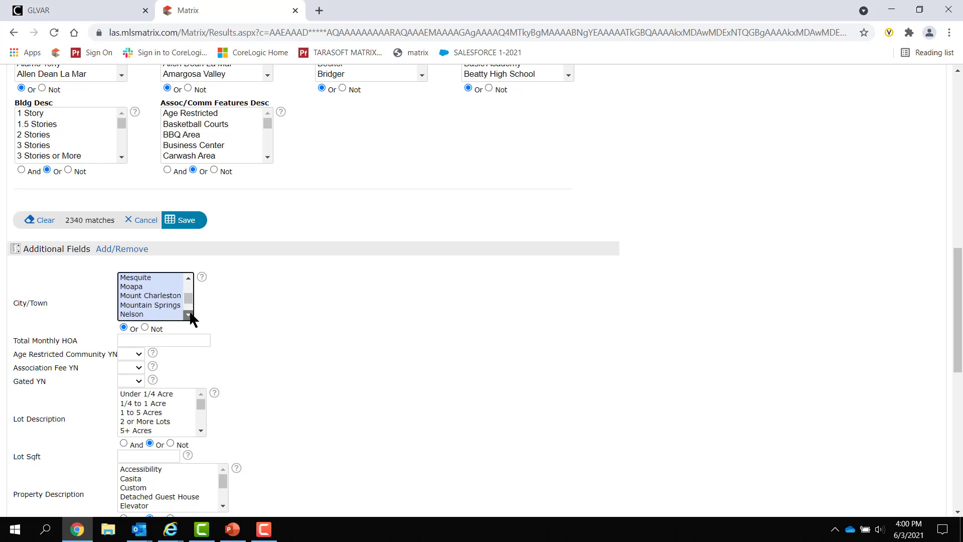
left_click(188, 315)
left_click(174, 299)
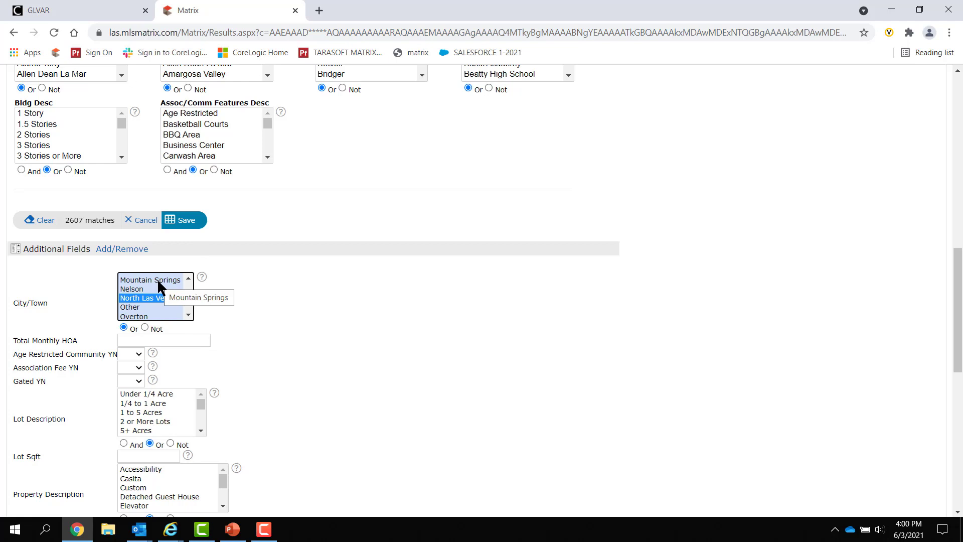
left_click(192, 223)
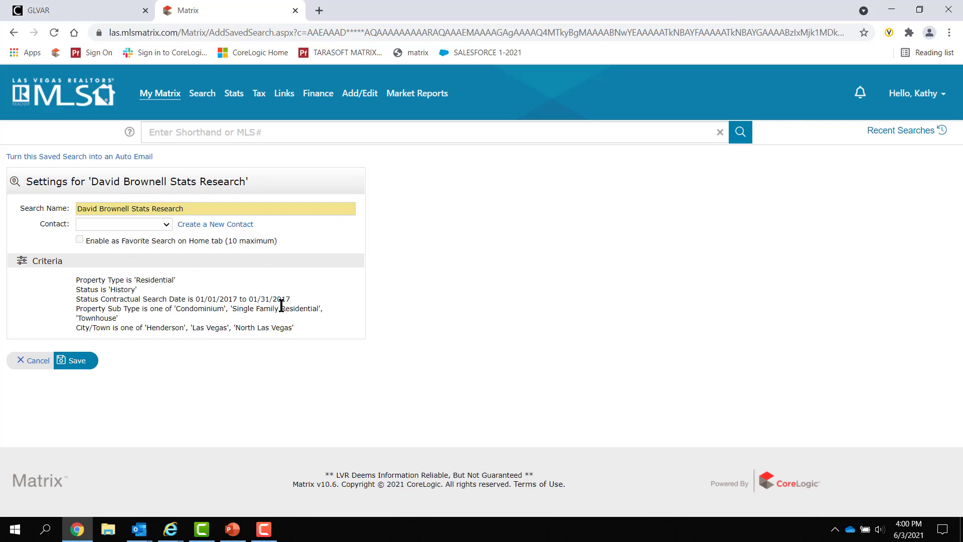
Save the stats research search with its Henderson, Las Vegas and North Las Vegas criteria.
left_click(80, 361)
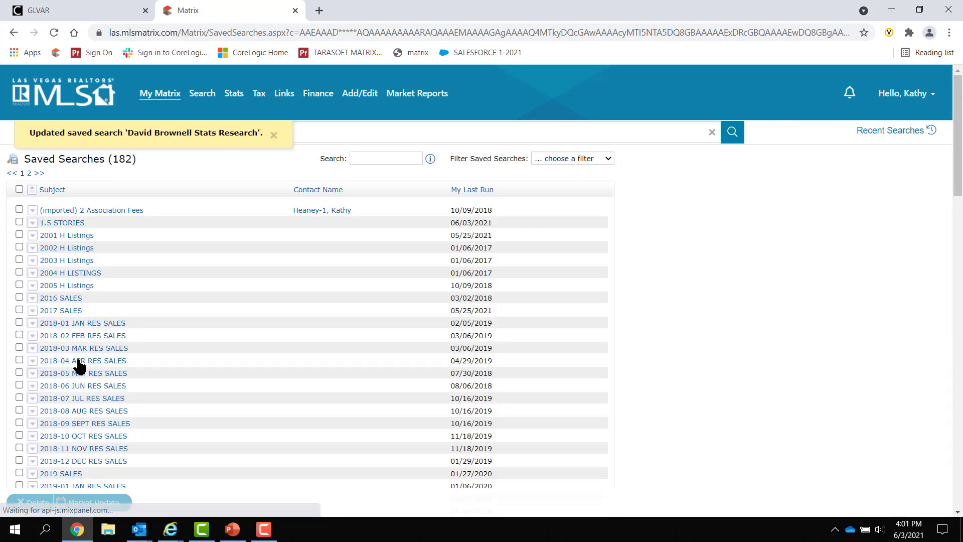
Open the stats research search's results and review the 2607 January 2017 History sales.
scroll(270, 323, "down", 12)
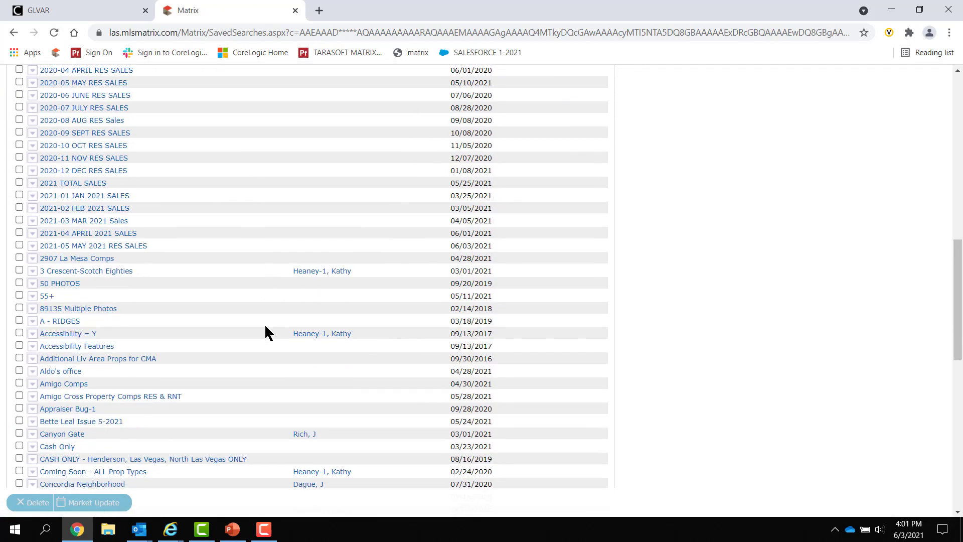
scroll(269, 321, "down", 5)
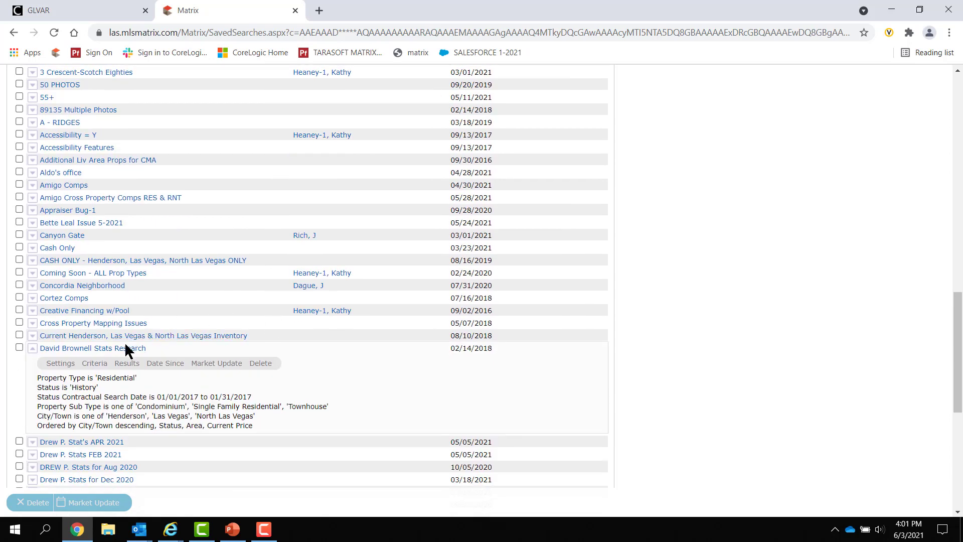
left_click(132, 366)
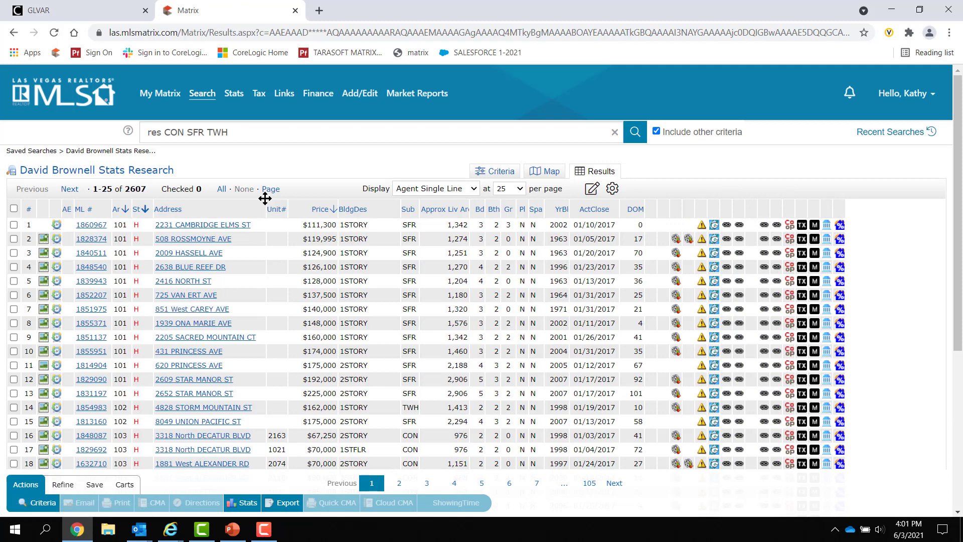
scroll(285, 185, "down", 10)
scroll(285, 191, "up", 10)
scroll(369, 390, "down", 5)
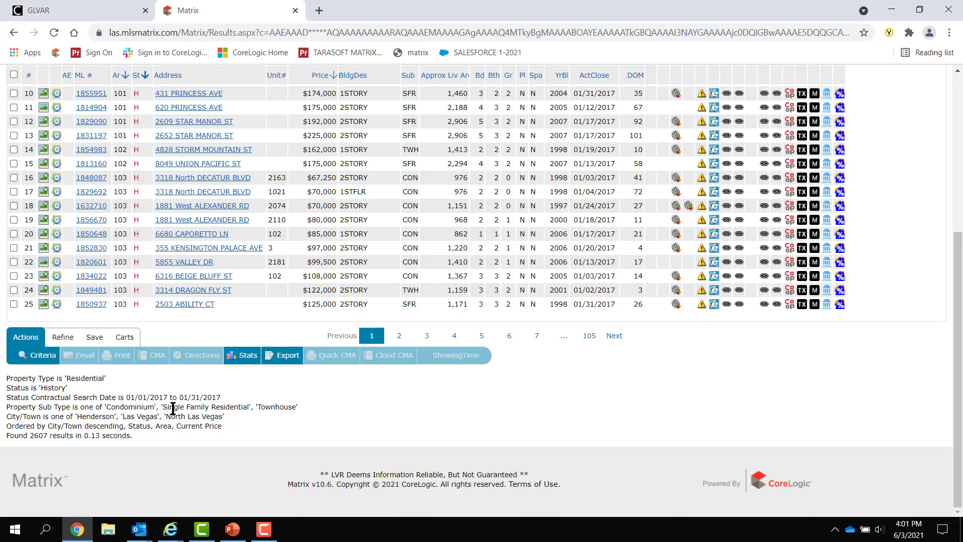
scroll(173, 408, "up", 5)
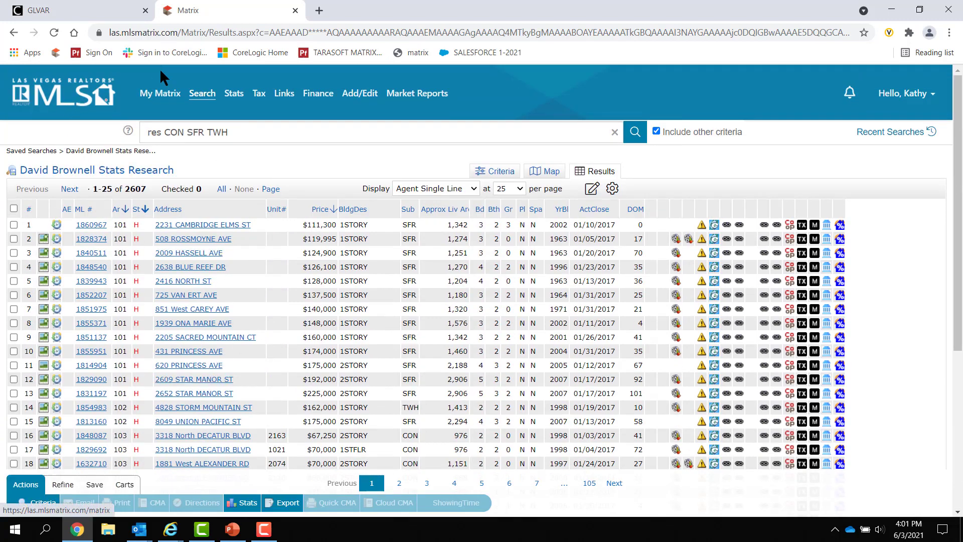
Return to My Matrix > Saved Searches and scroll the list to locate the 55+ search.
mouse_move(160, 98)
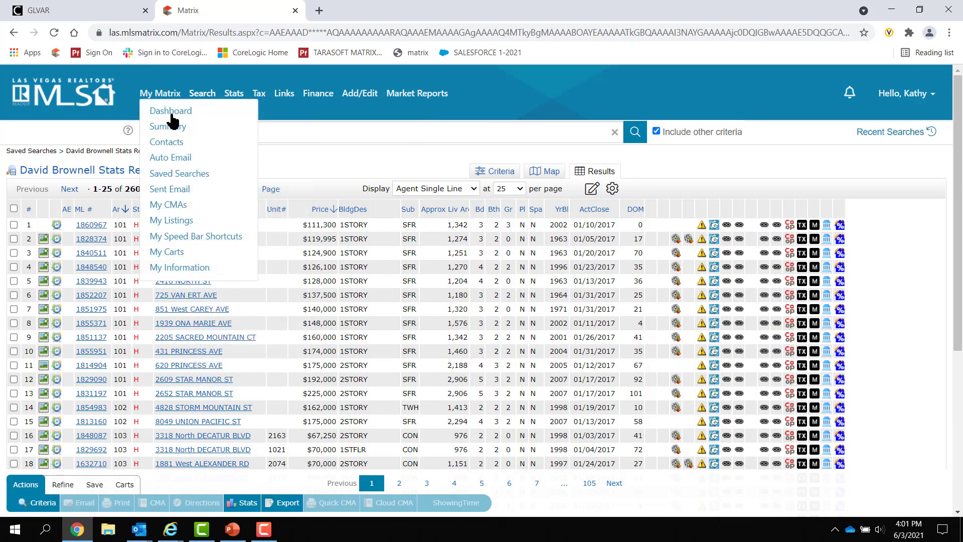
left_click(165, 175)
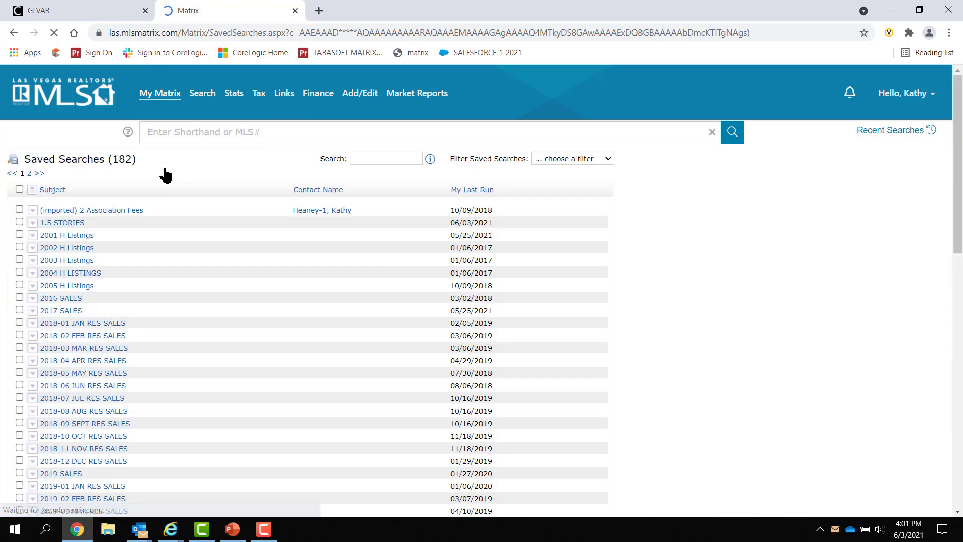
scroll(122, 359, "down", 1)
scroll(122, 359, "down", 10)
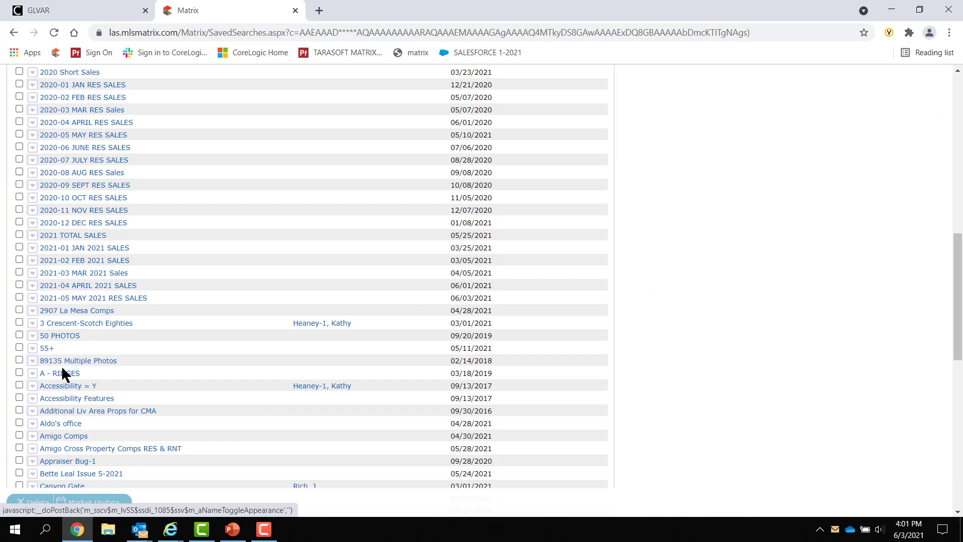
scroll(44, 351, "up", 1)
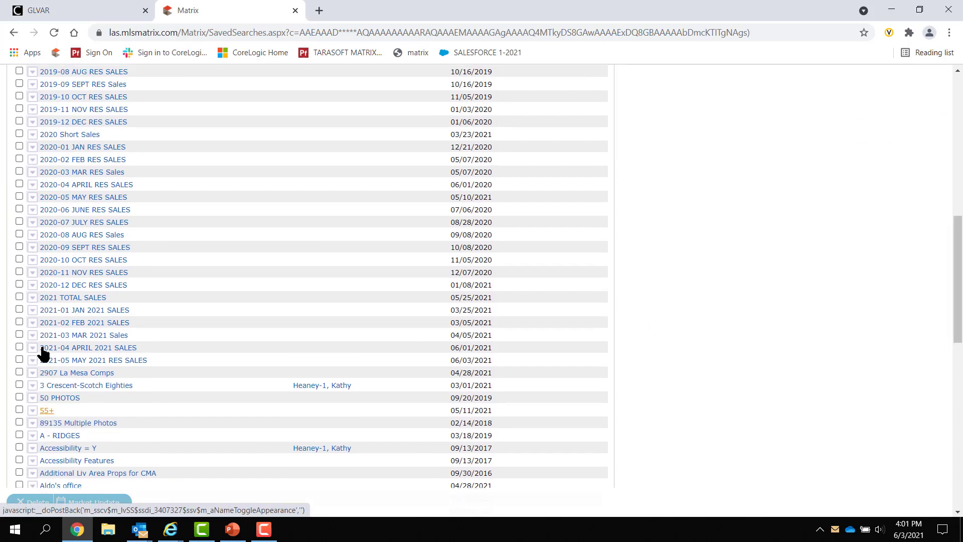
scroll(43, 394, "down", 5)
scroll(55, 317, "up", 1)
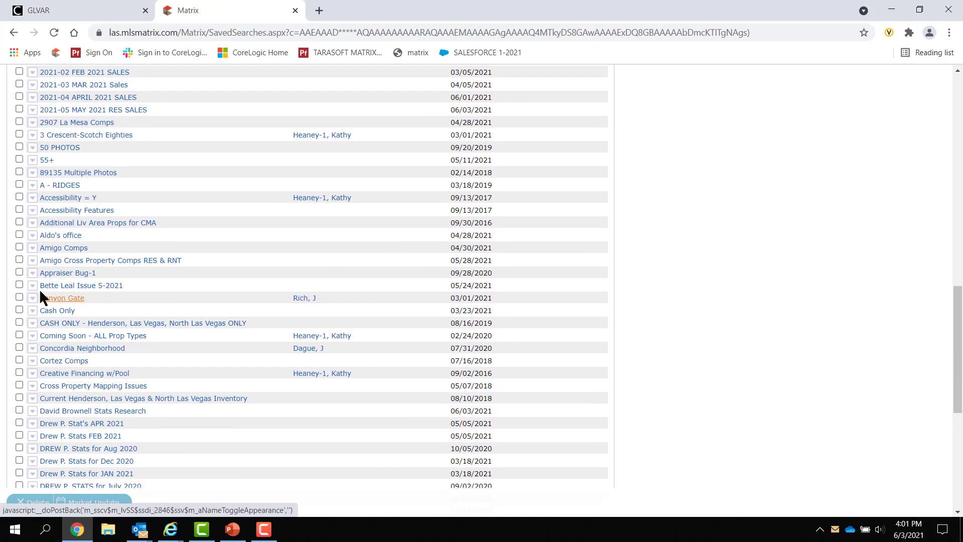
scroll(126, 391, "down", 2)
scroll(172, 391, "up", 1)
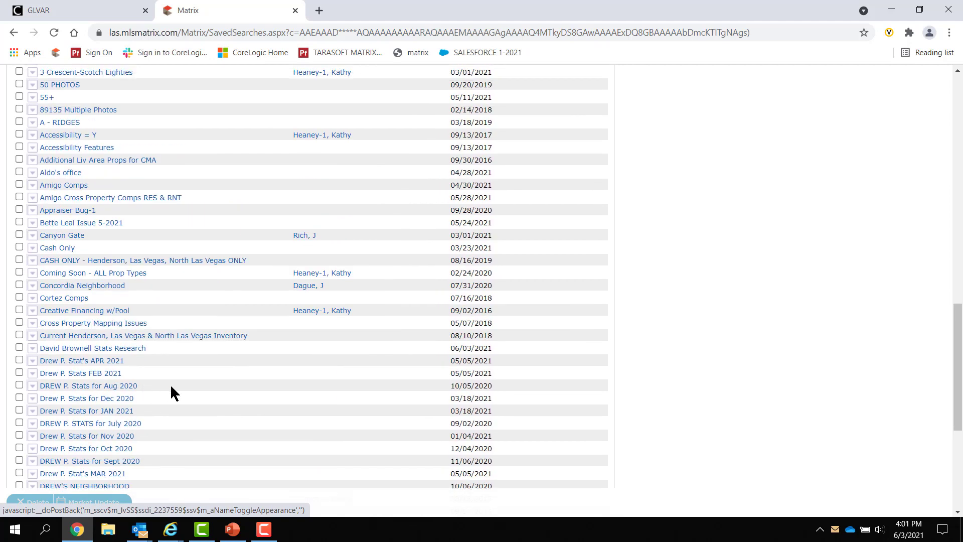
scroll(197, 396, "down", 4)
scroll(196, 393, "up", 2)
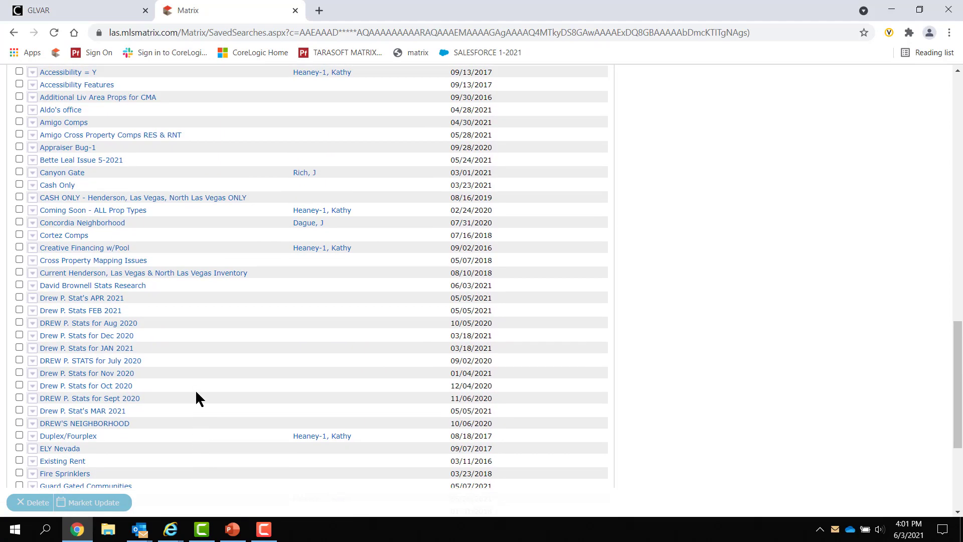
scroll(196, 392, "down", 4)
scroll(196, 398, "up", 4)
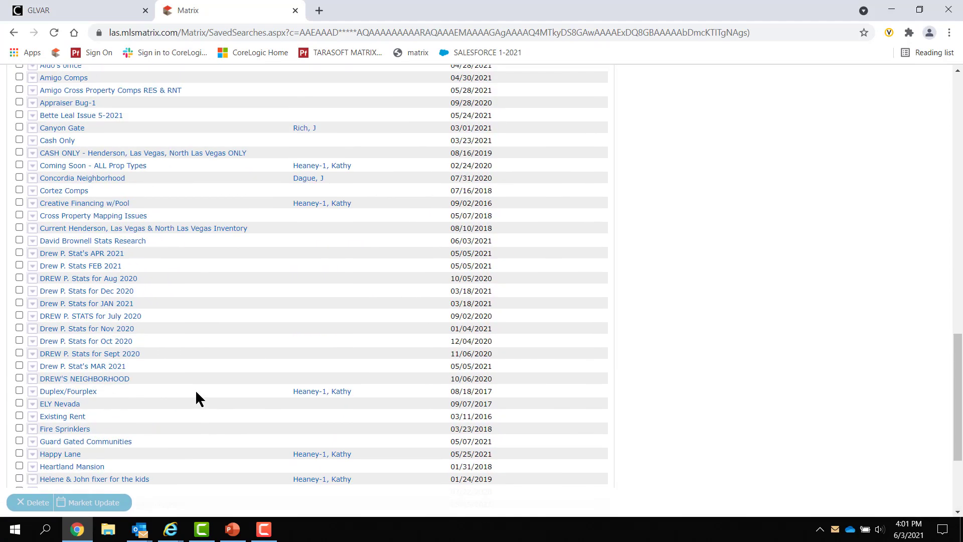
scroll(196, 398, "up", 6)
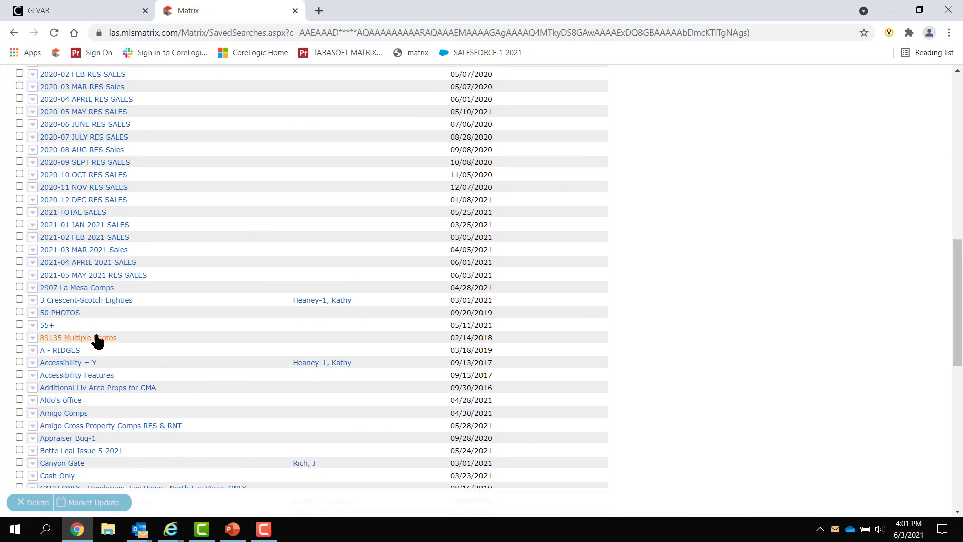
Expand the 55+ search and highlight its Age Restricted Community criterion.
left_click(32, 326)
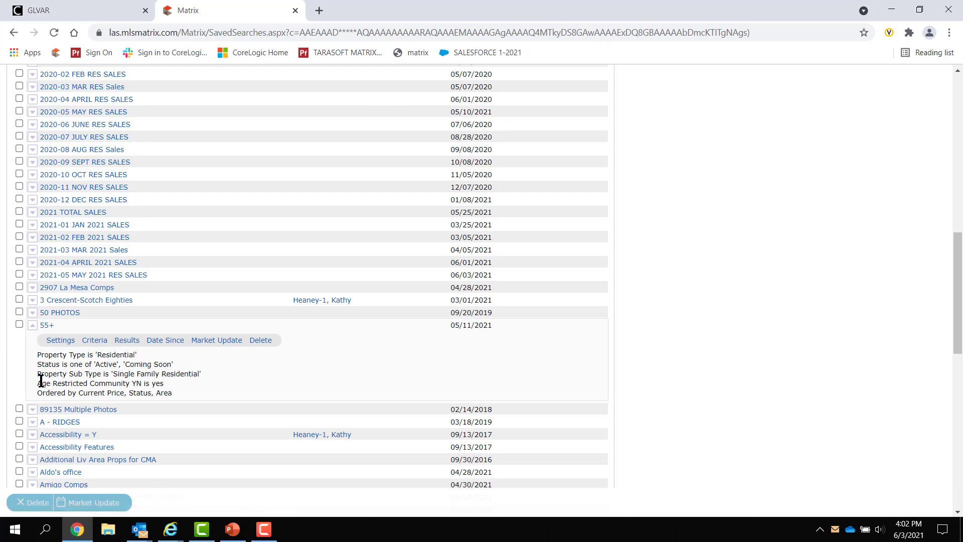
left_click_drag(38, 382, 113, 386)
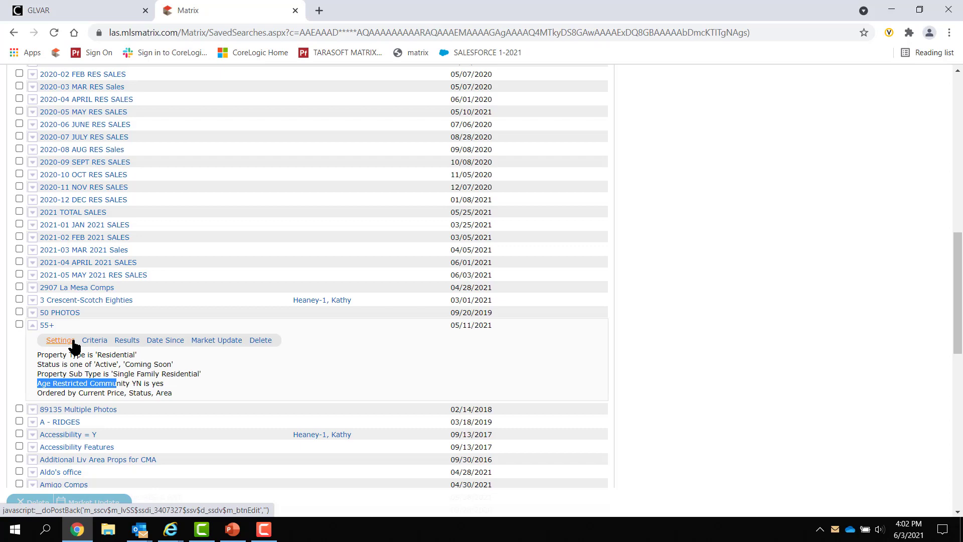
scroll(75, 346, "up", 1)
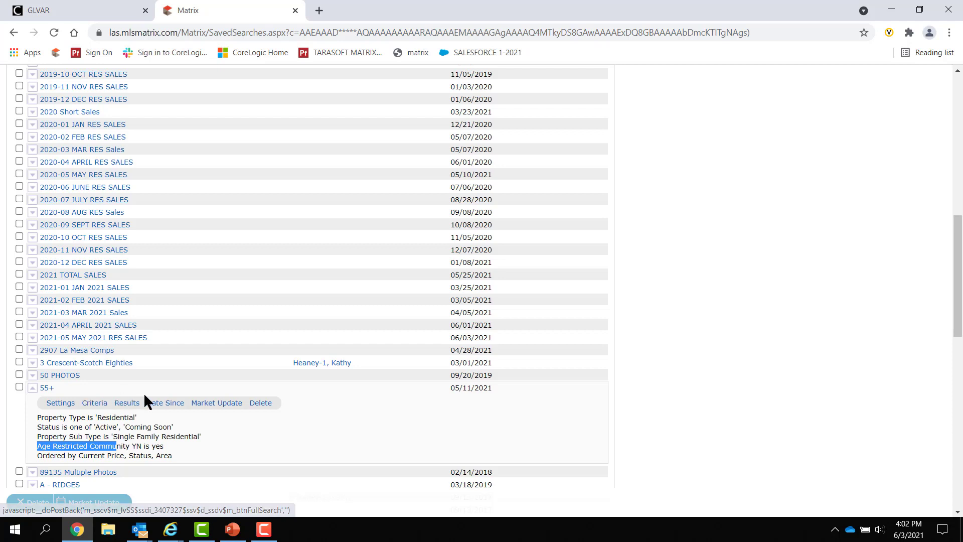
Open the 55+ search's 89 active or coming-soon single-family listings.
left_click(125, 410)
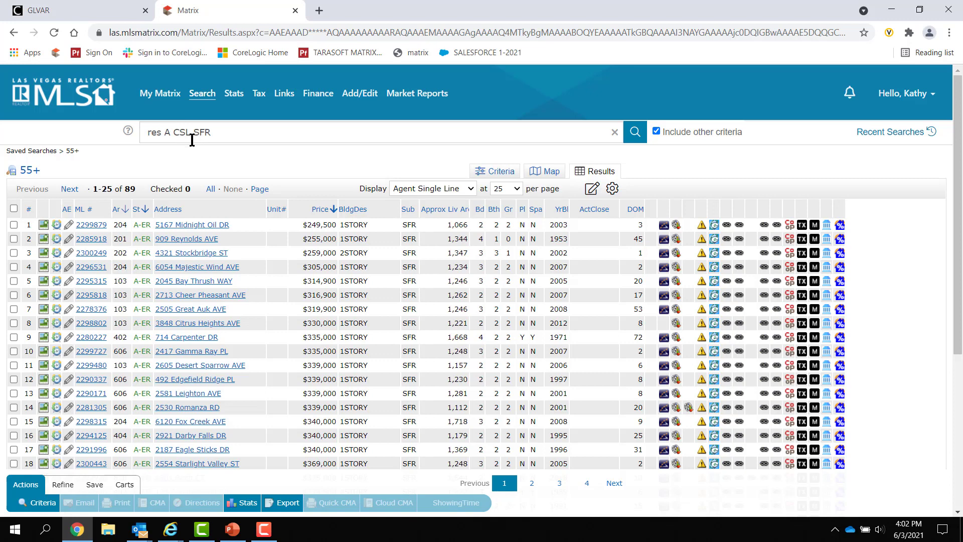
mouse_move(157, 95)
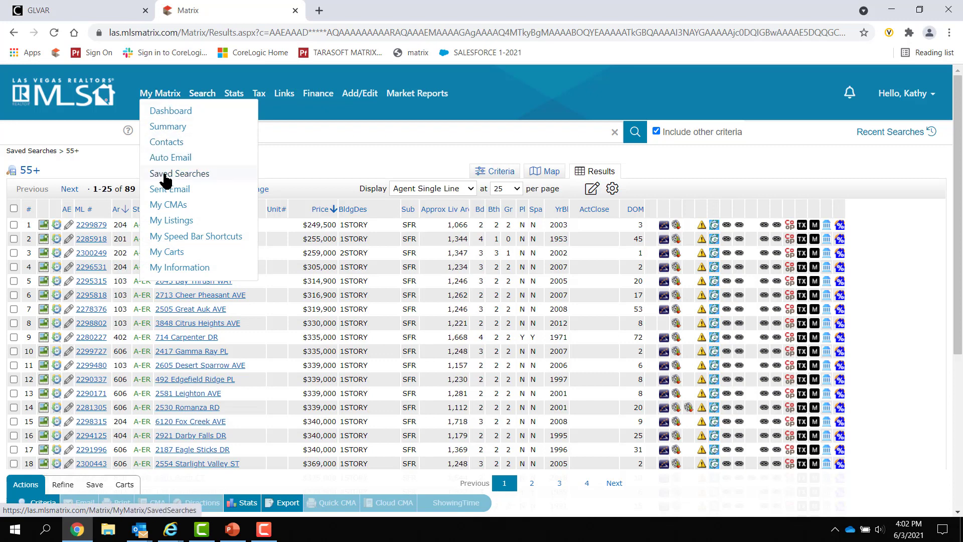
Open the Auto Email list of 19 emails and read the status icon tooltips for disabled entries.
left_click(171, 159)
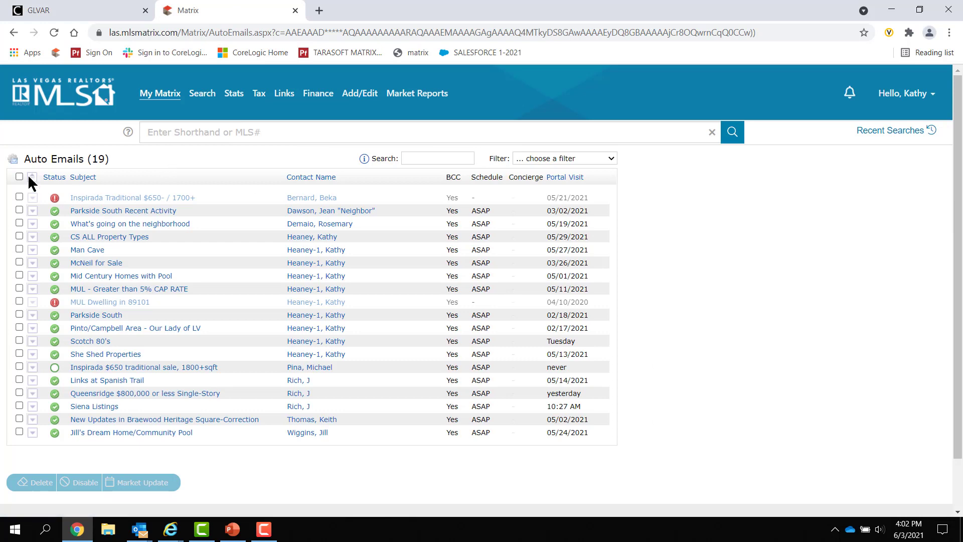
mouse_move(56, 198)
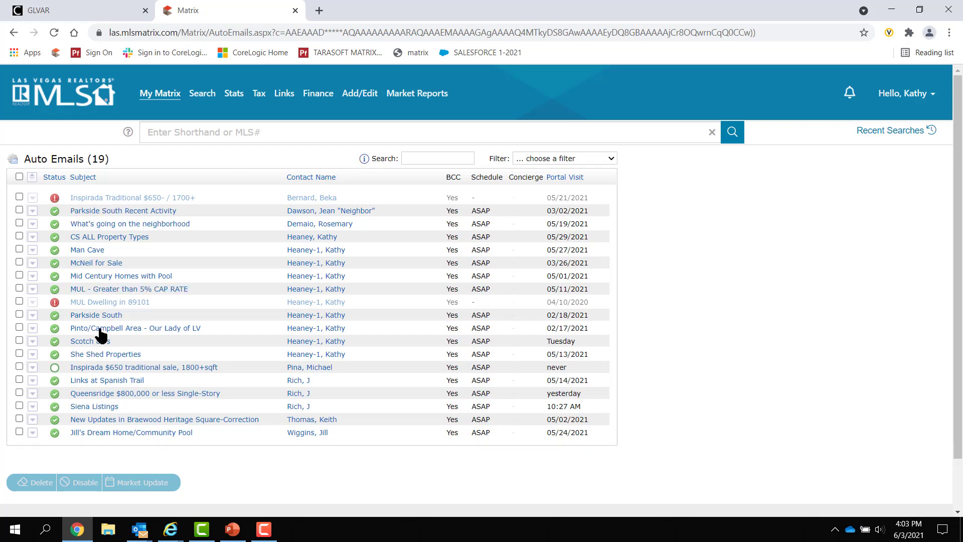
mouse_move(54, 302)
mouse_move(50, 369)
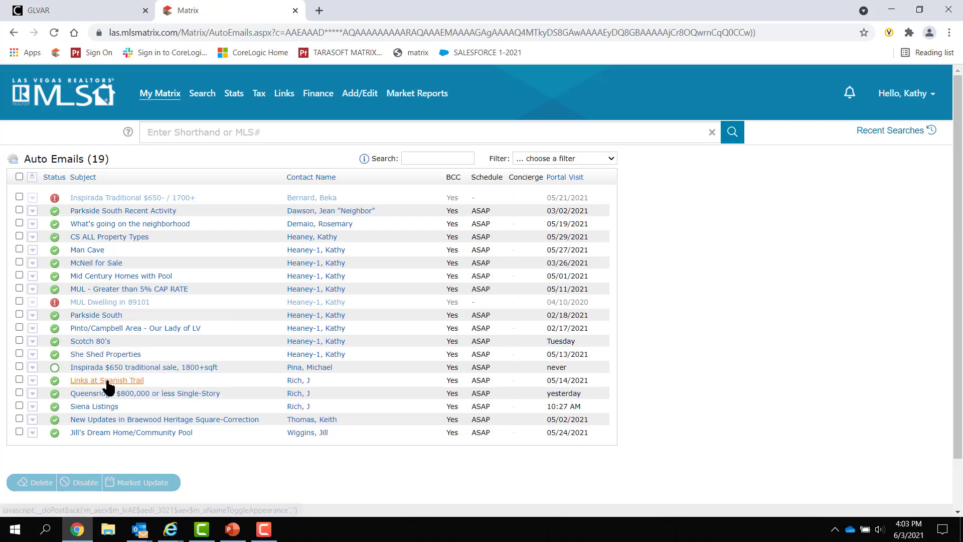
scroll(108, 383, "down", 1)
scroll(108, 387, "down", 1)
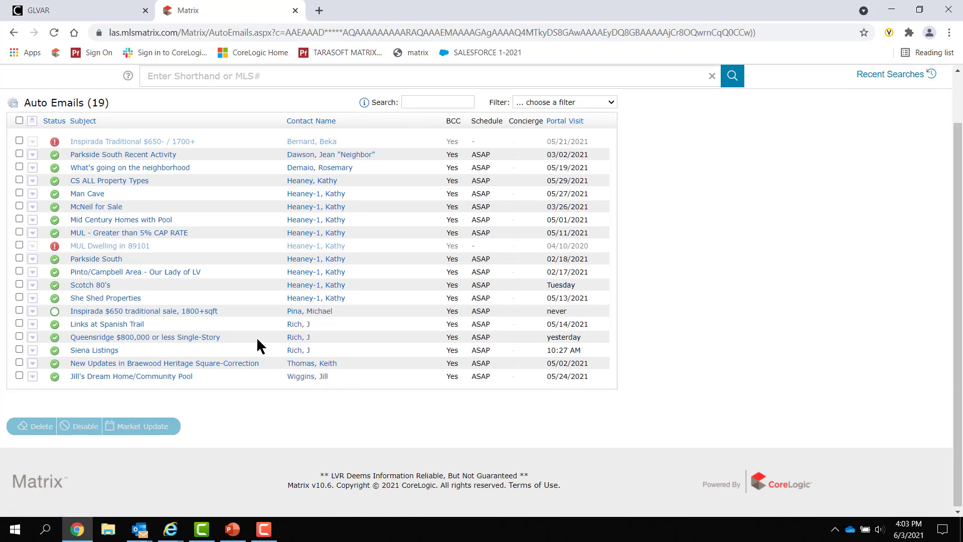
scroll(258, 344, "up", 1)
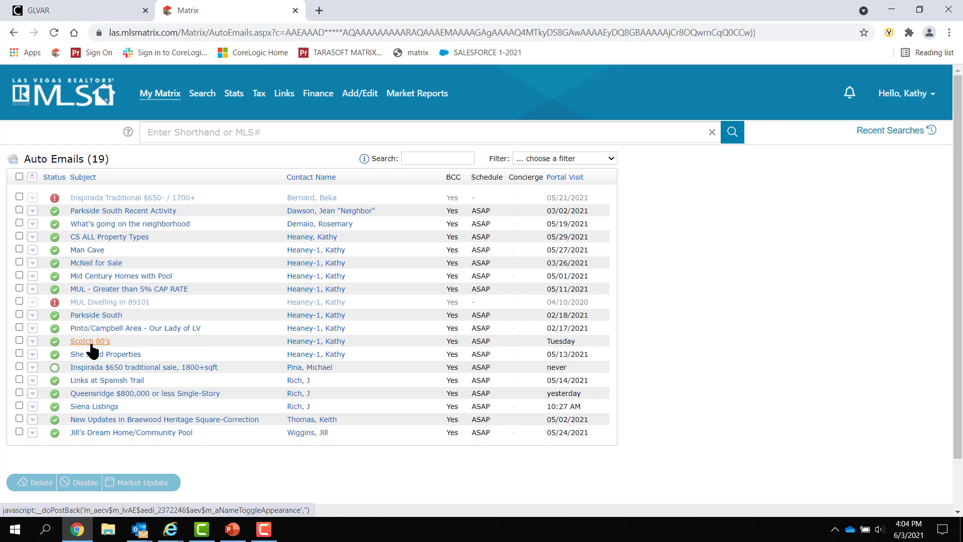
Preview Mid Century Homes with Pool, then expand What's going on the neighborhood's latitude/longitude criteria.
left_click(32, 276)
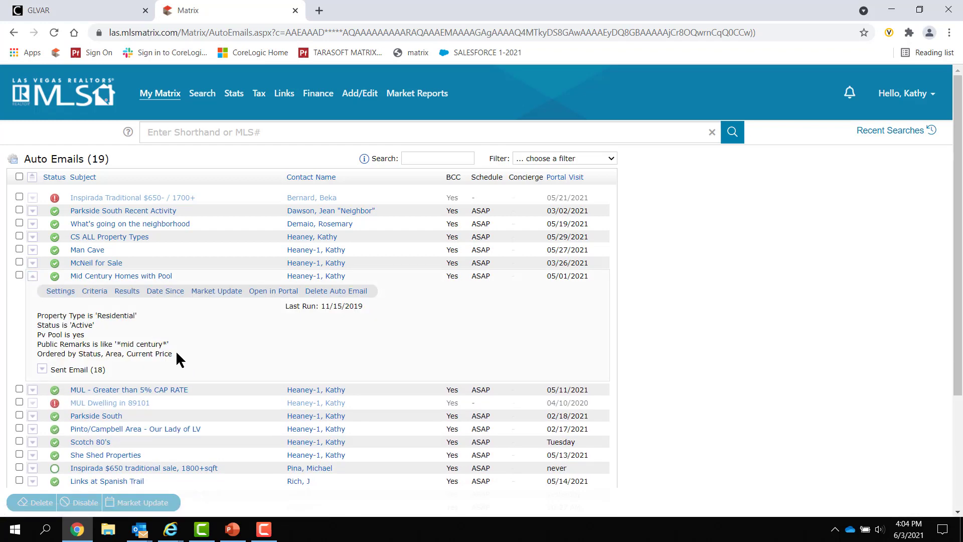
left_click(32, 276)
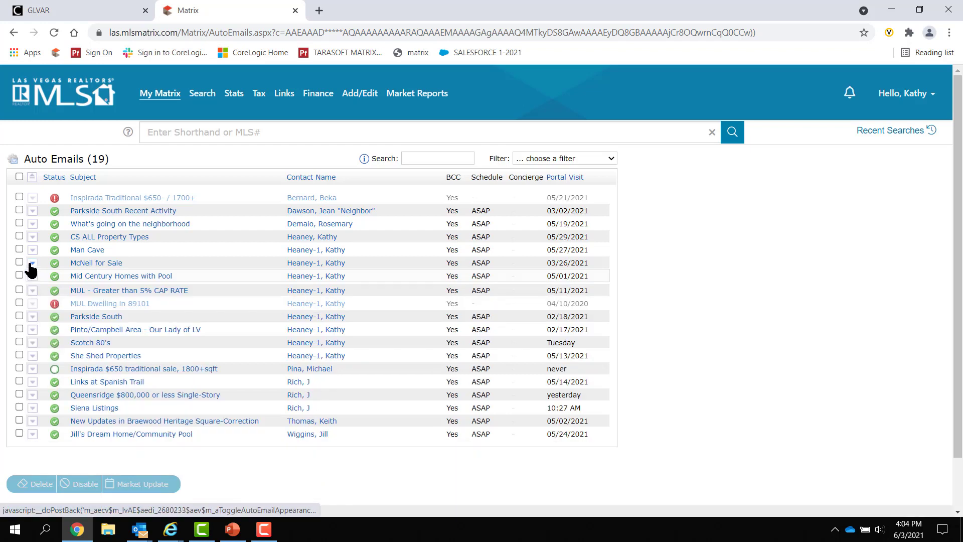
left_click(33, 224)
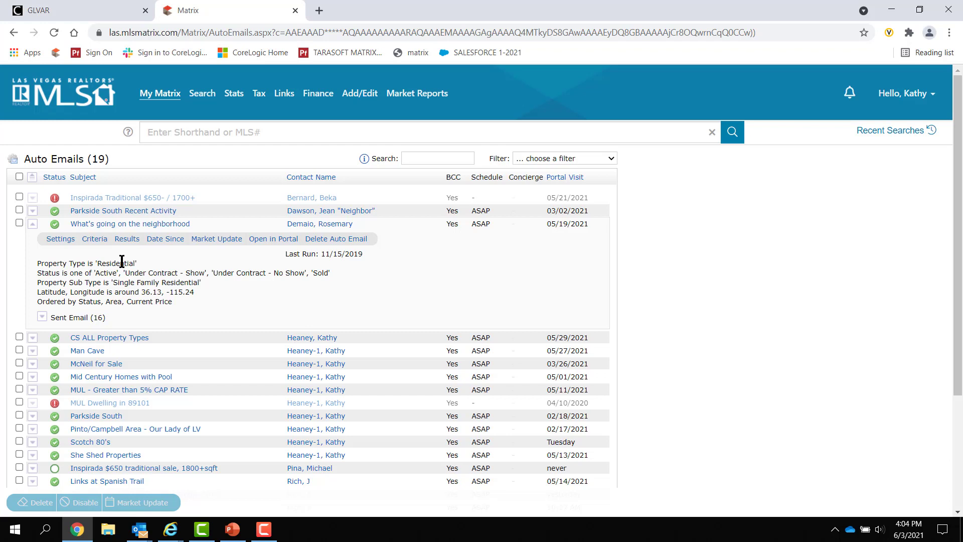
scroll(209, 282, "down", 3)
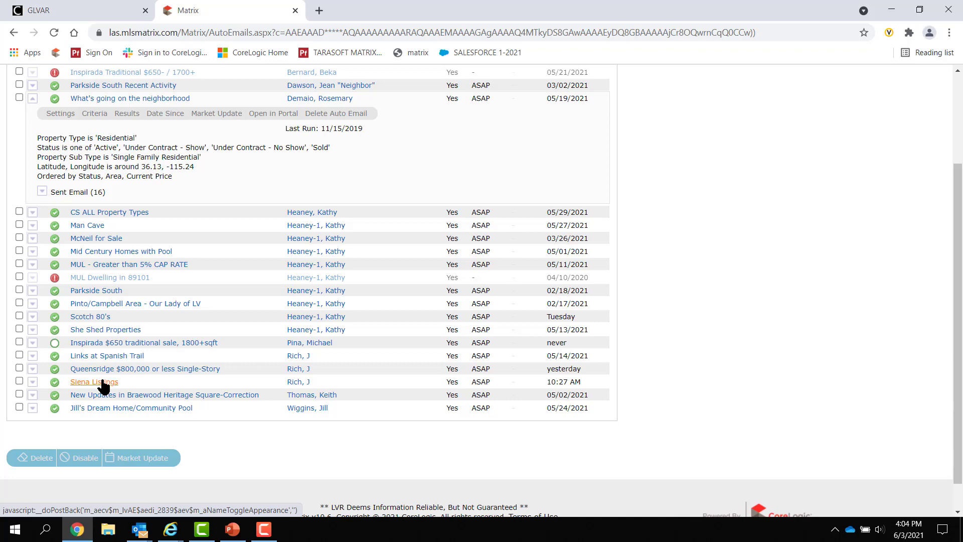
Expand and review the Siena Listings auto email criteria, then collapse it.
left_click(32, 382)
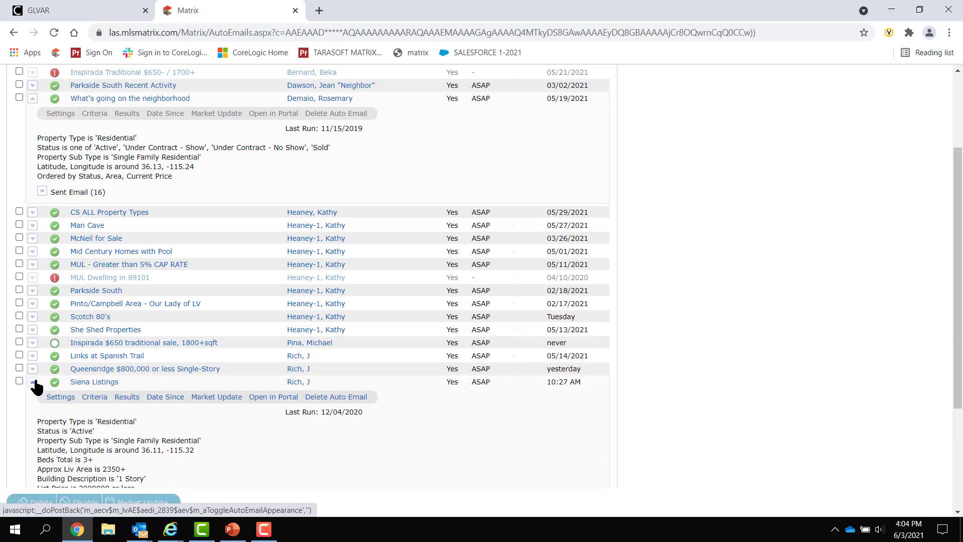
scroll(101, 386, "down", 1)
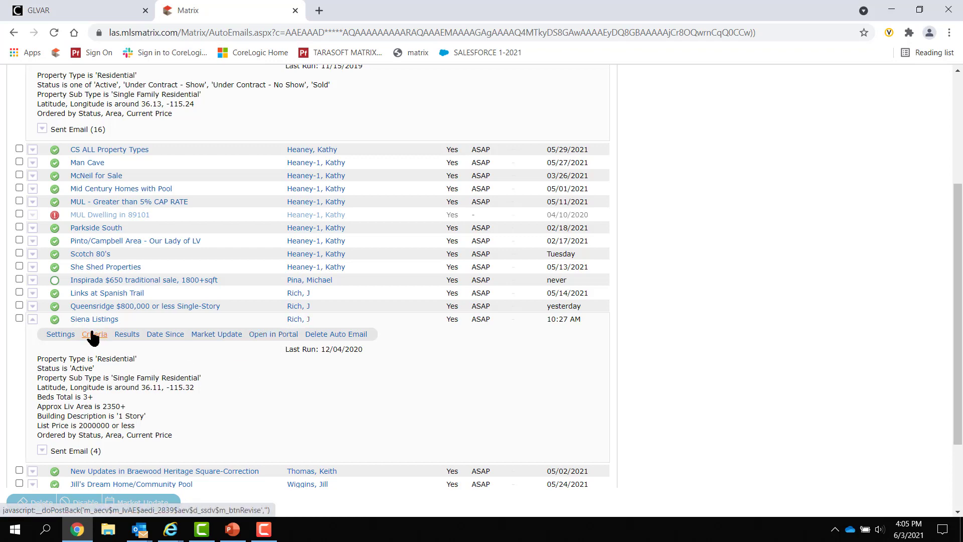
left_click(32, 320)
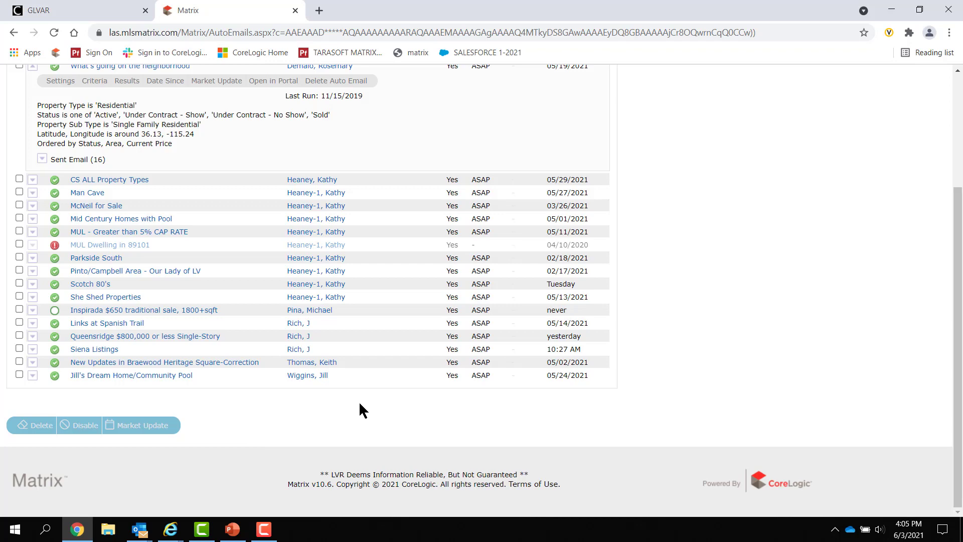
scroll(360, 404, "up", 3)
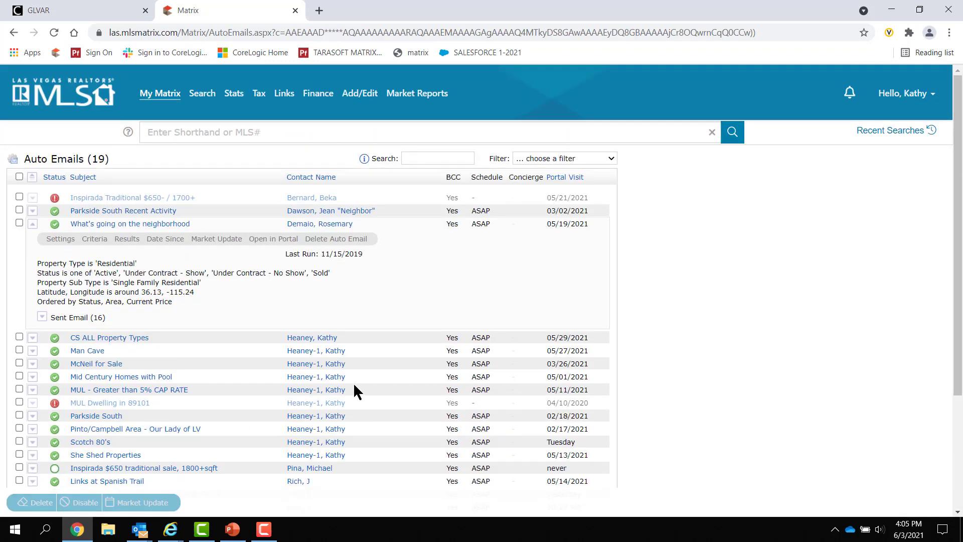
Collapse the neighborhood email, then review and close the Inspirada $650 traditional sale criteria.
left_click(32, 223)
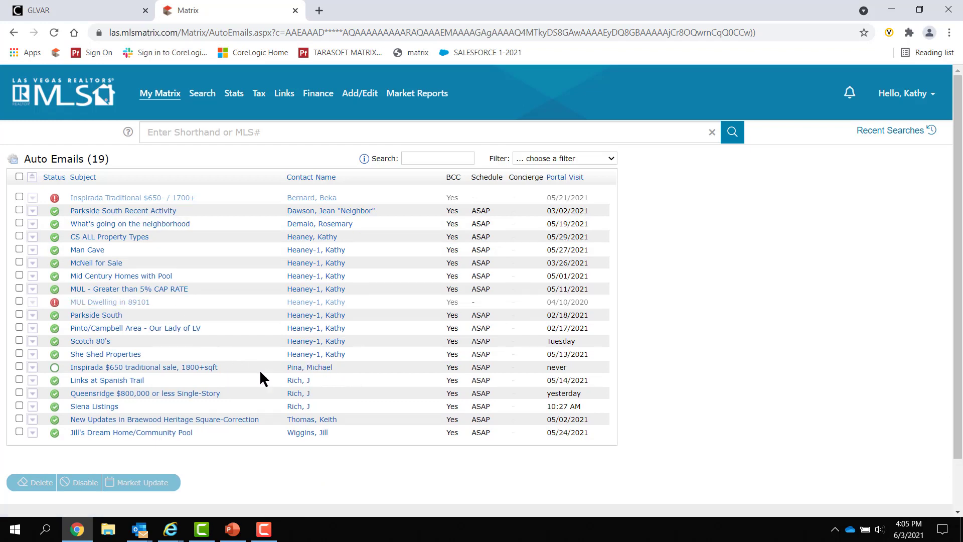
left_click(32, 367)
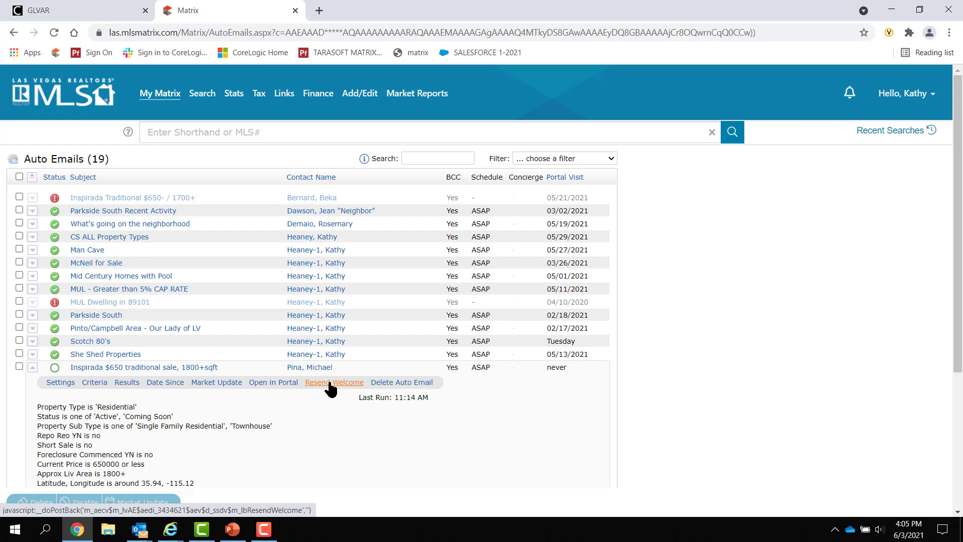
left_click(32, 368)
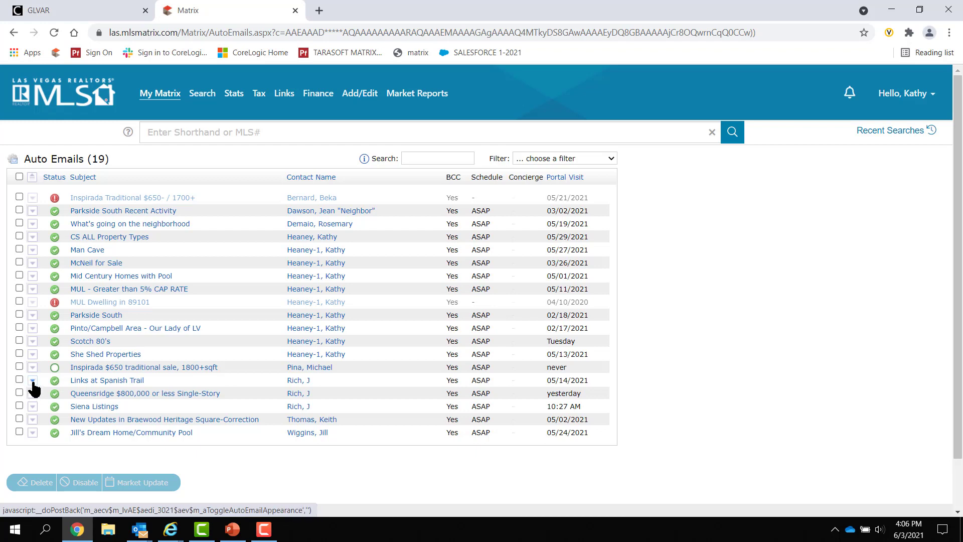
Expand the Links at Spanish Trail auto email's criteria to review them, then close it.
left_click(33, 381)
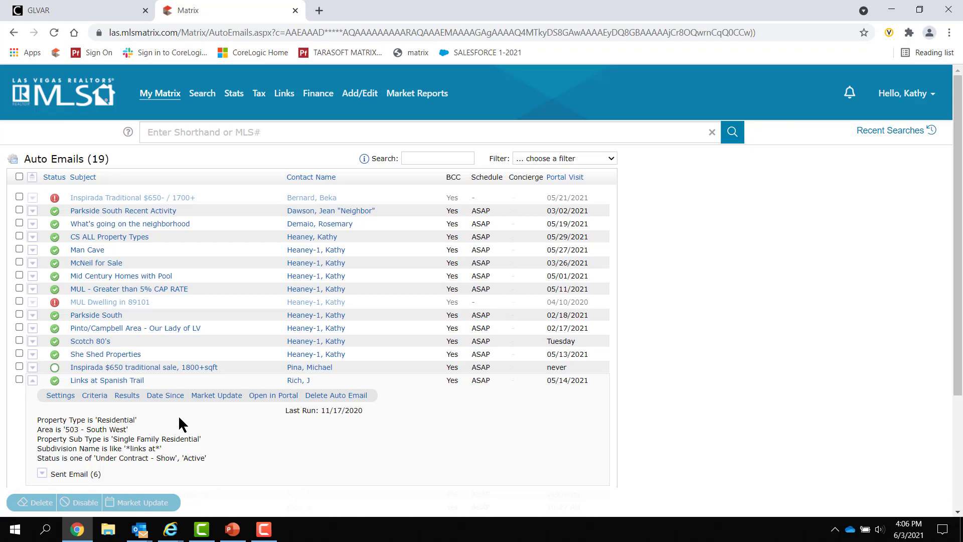
left_click(32, 380)
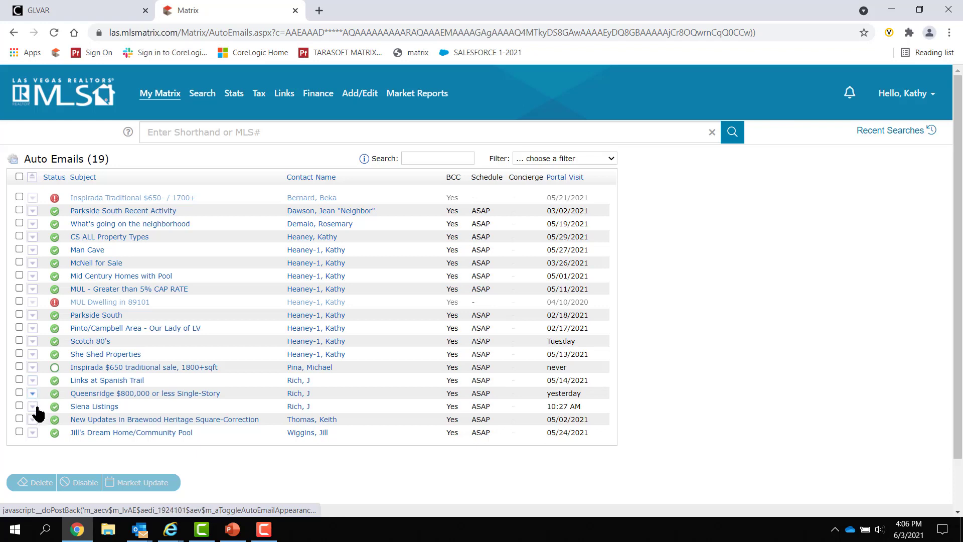
left_click(269, 532)
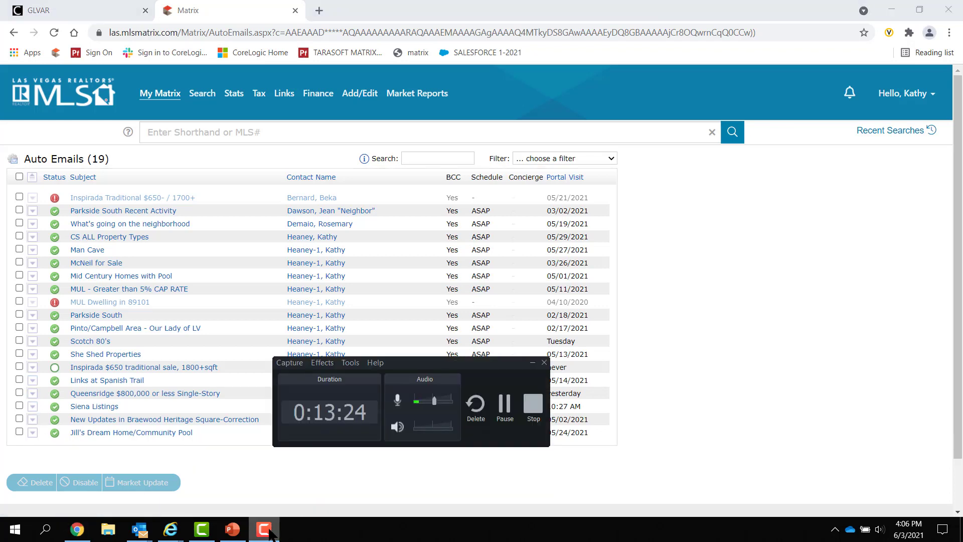
Bring up slide 1 of the 'Corelogic info slide' deck and highlight its support contact details.
left_click(232, 530)
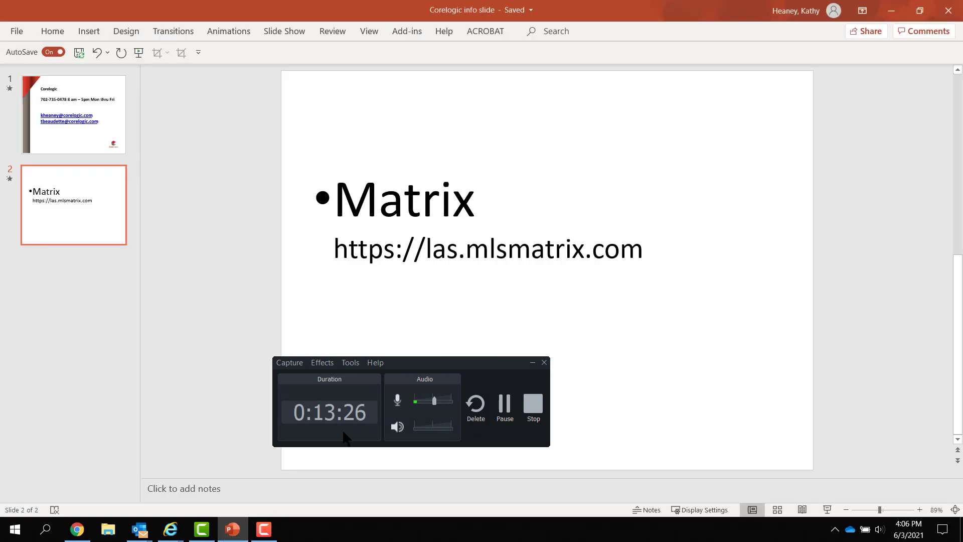
left_click(104, 146)
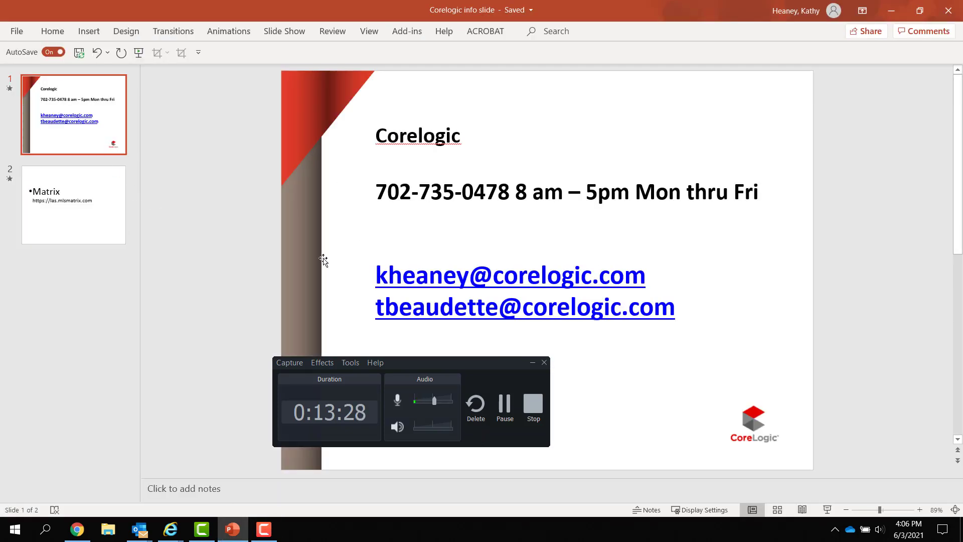
left_click_drag(495, 360, 891, 419)
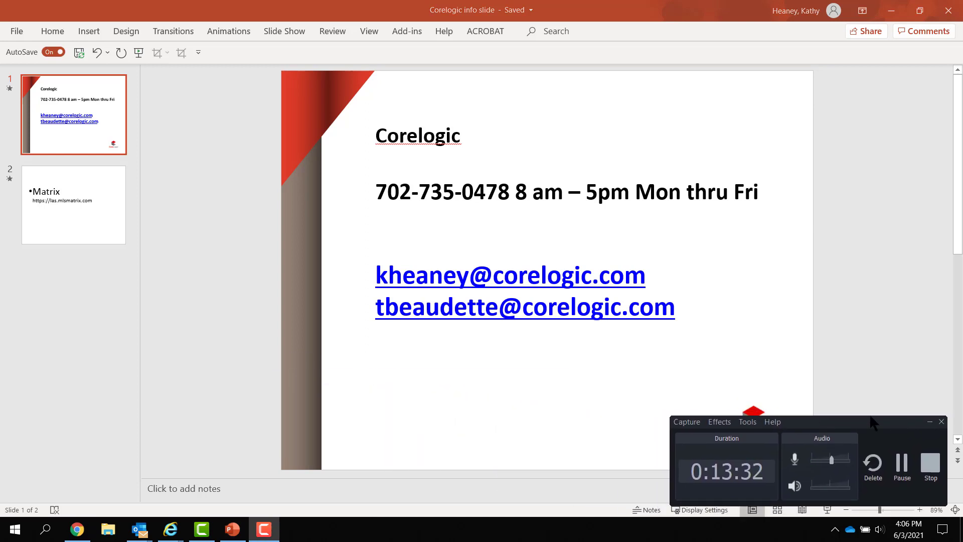